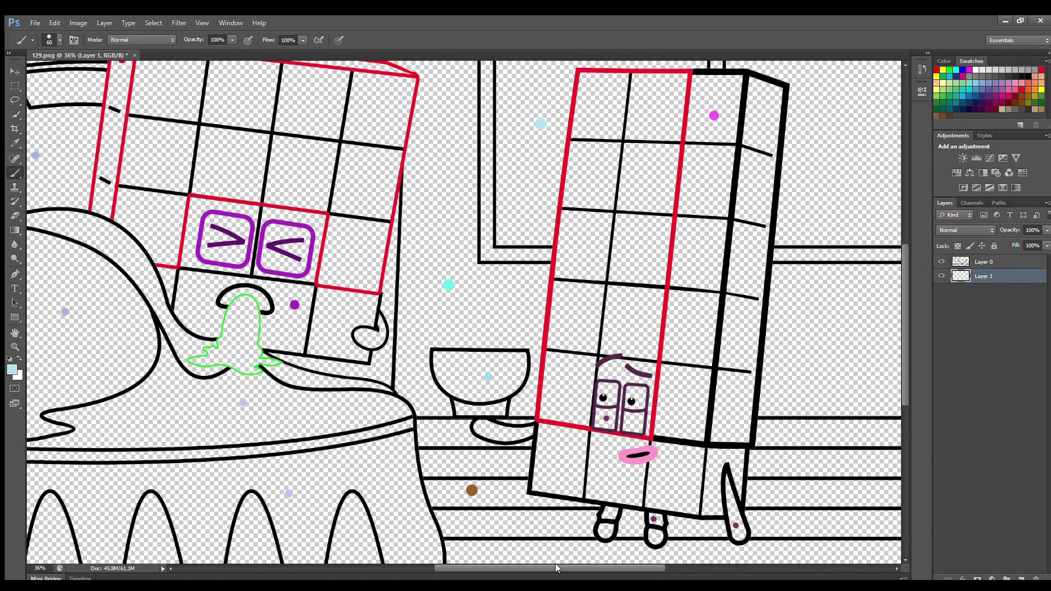
Paint the tall block character's lower eyelids, arms and legs on Layer 1 with the sampled dark plum colour.
drag(555, 568, 545, 567)
click(15, 142)
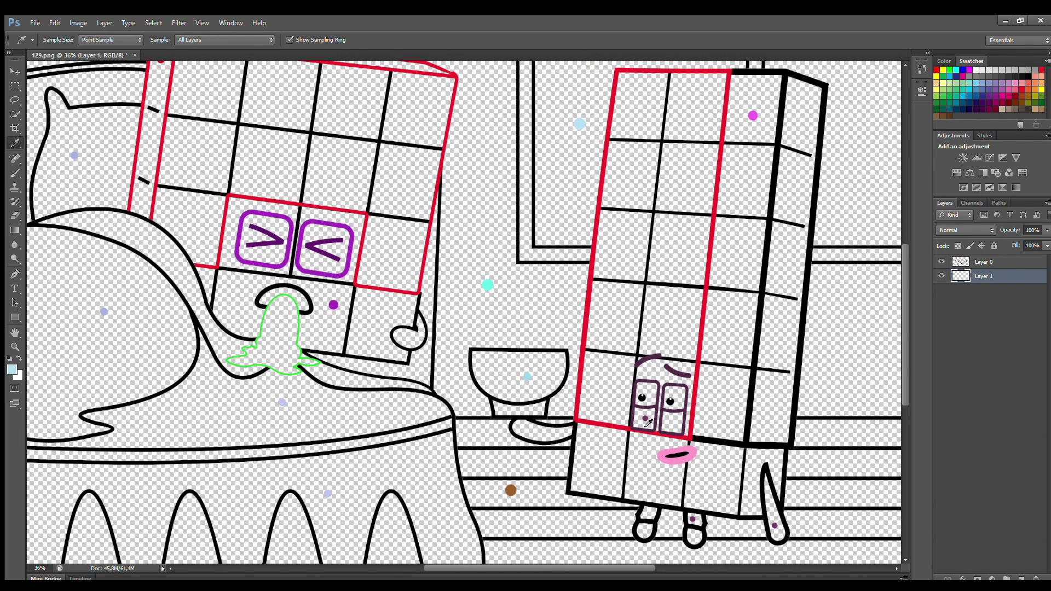
key(b)
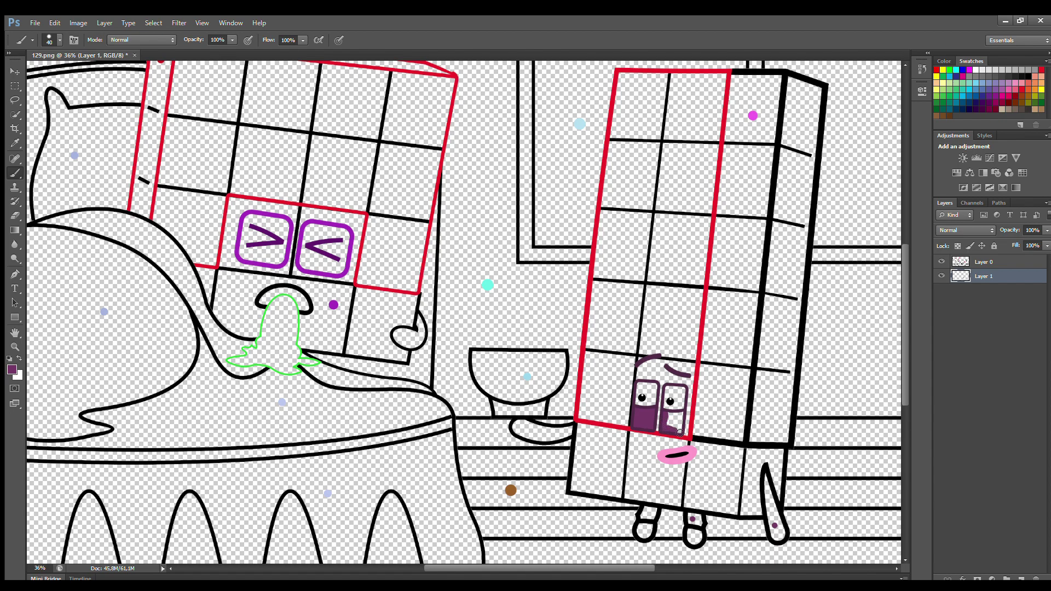
key(ctrl+z)
mouse_move(765, 489)
mouse_down()
mouse_move(772, 534)
mouse_move(775, 502)
mouse_up()
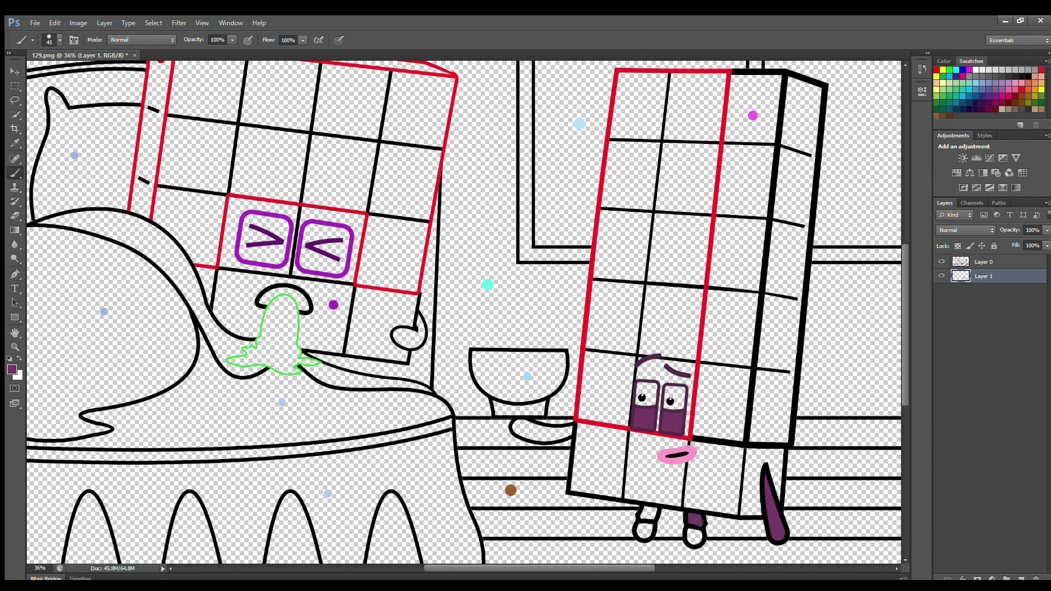
mouse_move(565, 429)
mouse_down()
mouse_move(519, 424)
mouse_move(539, 435)
mouse_move(569, 430)
mouse_up()
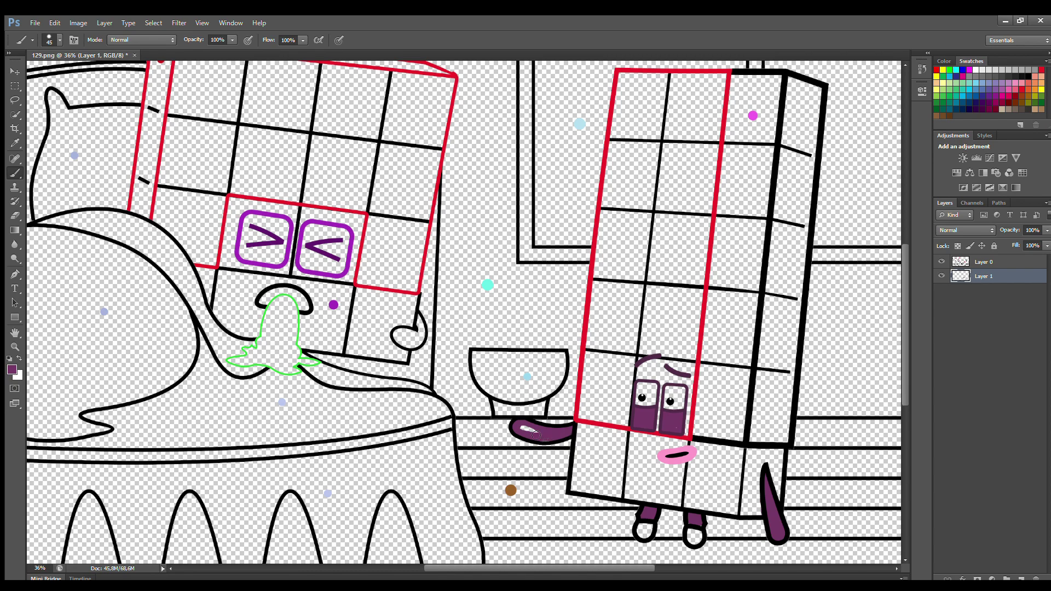
Fill the bowl with the light blue sampled from its guide dot.
alt+click(527, 376)
mouse_move(479, 357)
mouse_down()
mouse_move(517, 399)
mouse_move(556, 388)
mouse_move(563, 374)
mouse_move(562, 359)
mouse_move(485, 370)
mouse_up()
drag(552, 378, 510, 381)
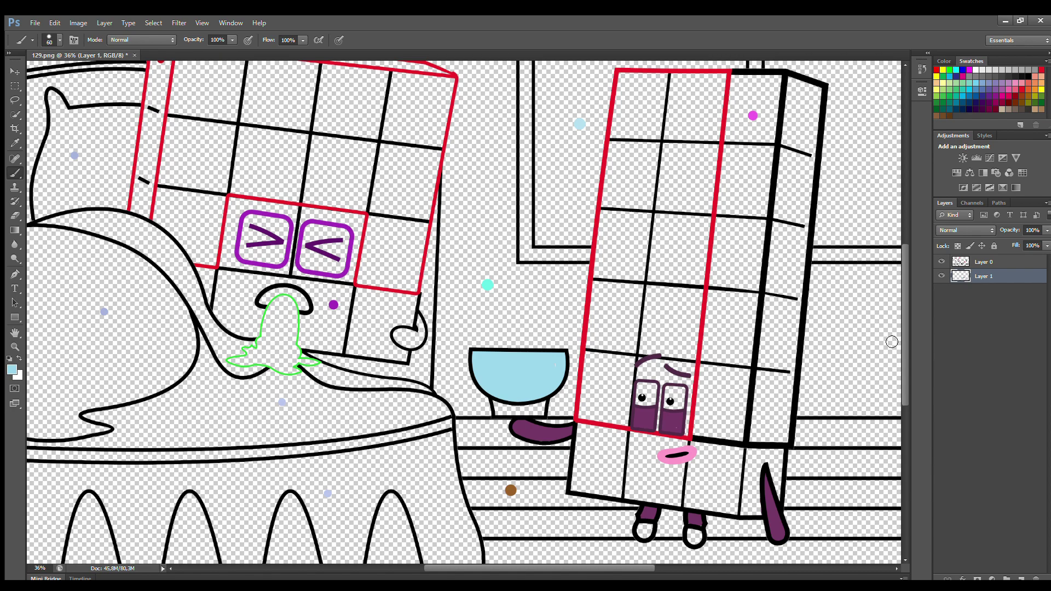
Paint the tall block character's front outer column and bottom row of squares magenta on Layer 1.
key(i)
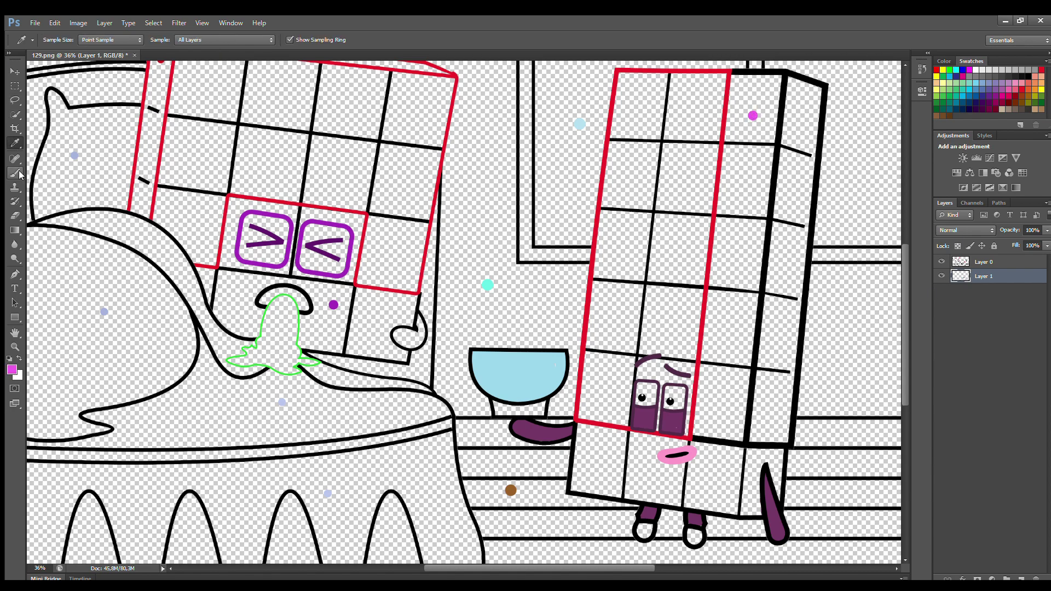
key(b)
mouse_move(740, 77)
mouse_down()
mouse_move(702, 441)
mouse_move(694, 454)
mouse_move(586, 432)
mouse_move(586, 492)
mouse_move(737, 514)
mouse_move(781, 84)
mouse_move(749, 99)
mouse_move(724, 418)
mouse_move(709, 467)
mouse_move(600, 469)
mouse_move(680, 495)
mouse_move(728, 494)
mouse_move(623, 472)
mouse_move(726, 472)
mouse_move(771, 98)
mouse_up()
key(])
key(])
Add a new layer beneath Layer 1 and paint the tall block character's side face red on it.
click(1021, 578)
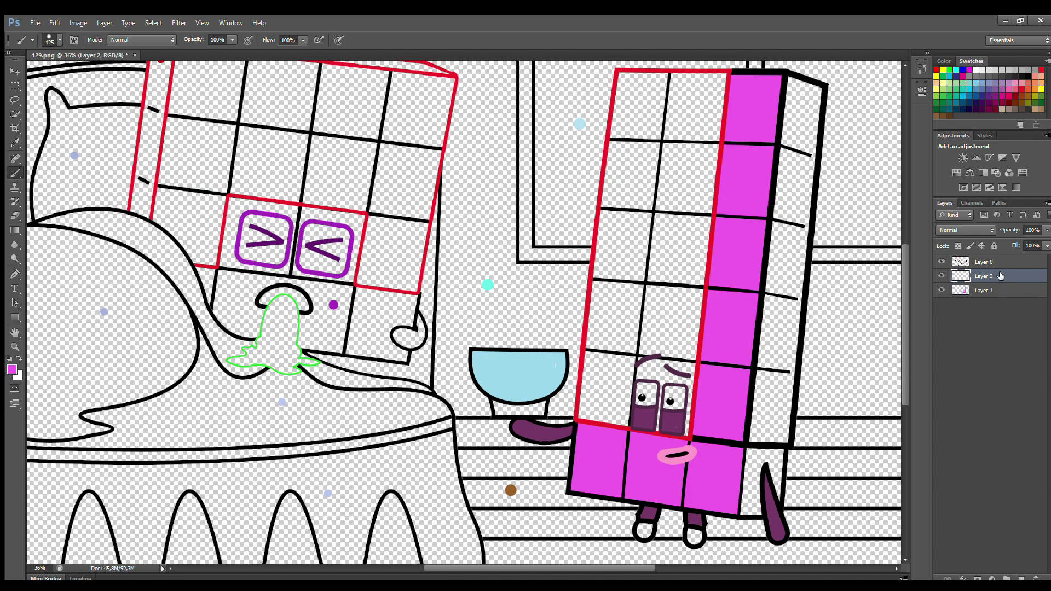
click(15, 144)
click(727, 115)
click(15, 173)
mouse_move(792, 83)
mouse_down()
mouse_move(820, 102)
mouse_move(807, 167)
mouse_move(815, 202)
mouse_move(777, 499)
mouse_move(757, 519)
mouse_move(784, 365)
mouse_move(803, 117)
mouse_move(760, 384)
mouse_up()
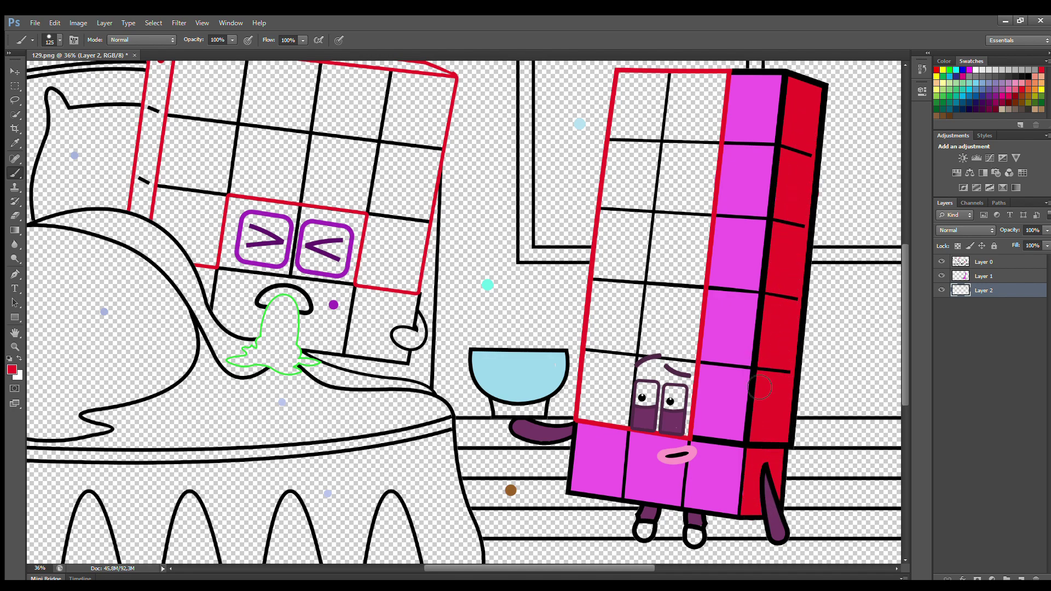
Paint both of the tall block character's shoes red with a smaller brush on Layer 2.
key(bracketleft)
key(bracketleft)
key(bracketleft)
key(bracketleft)
mouse_move(690, 528)
mouse_down()
mouse_move(695, 539)
mouse_move(649, 533)
mouse_up()
Paint the bowl's base in a darker grey-blue on Layer 2.
key(i)
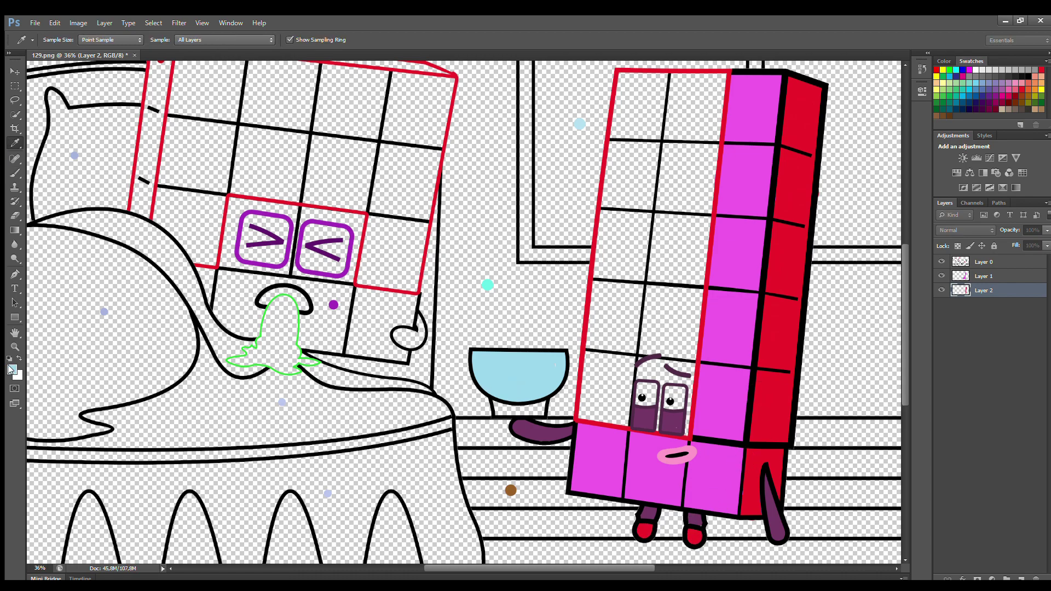
key(b)
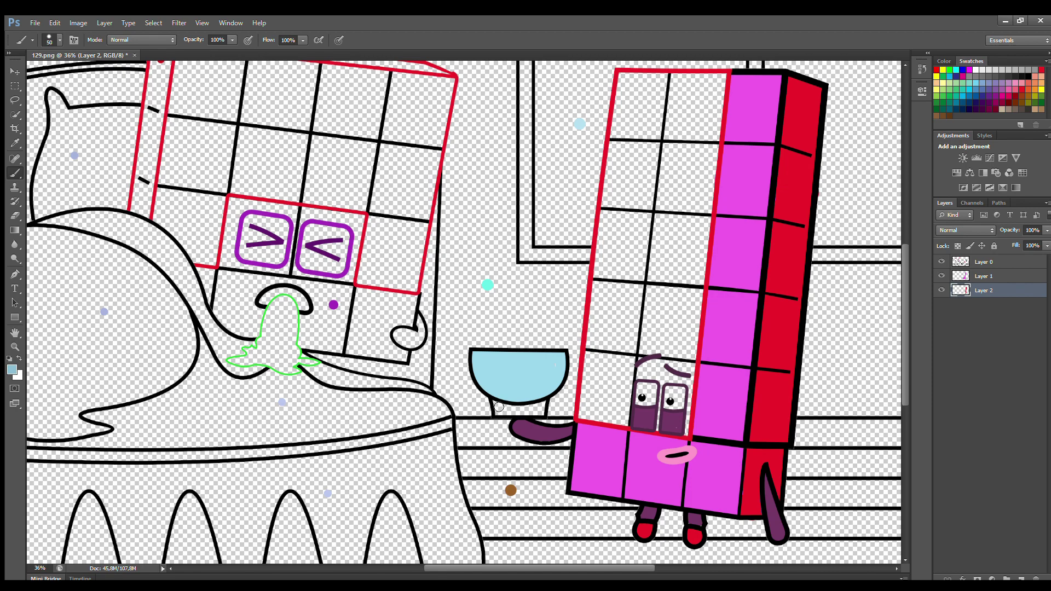
drag(499, 416, 541, 414)
Add a new layer below Layer 2 and fill the red-outlined front squares of the tall block character with white.
click(1006, 578)
click(975, 70)
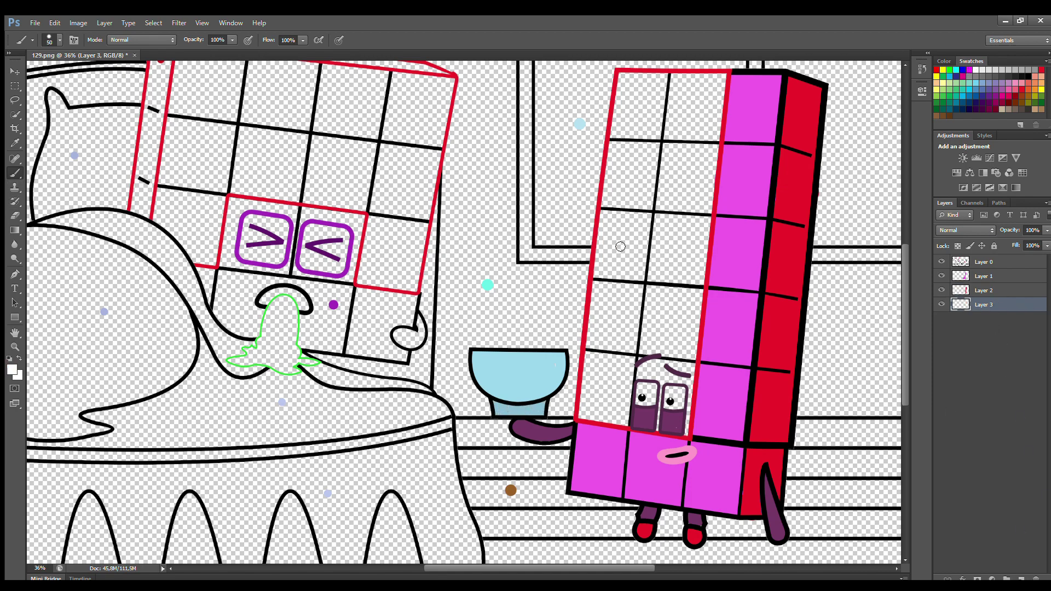
mouse_move(628, 86)
mouse_down()
mouse_move(589, 406)
mouse_move(638, 428)
mouse_move(694, 407)
mouse_move(728, 88)
mouse_move(657, 83)
mouse_move(716, 116)
mouse_move(652, 114)
mouse_move(696, 154)
mouse_move(700, 174)
mouse_move(632, 206)
mouse_move(708, 248)
mouse_move(631, 255)
mouse_move(645, 275)
mouse_move(639, 356)
mouse_move(689, 398)
mouse_move(609, 410)
mouse_move(672, 400)
mouse_move(664, 367)
mouse_move(691, 372)
mouse_up()
key(bracketright)
key(bracketright)
key(bracketright)
key(bracketright)
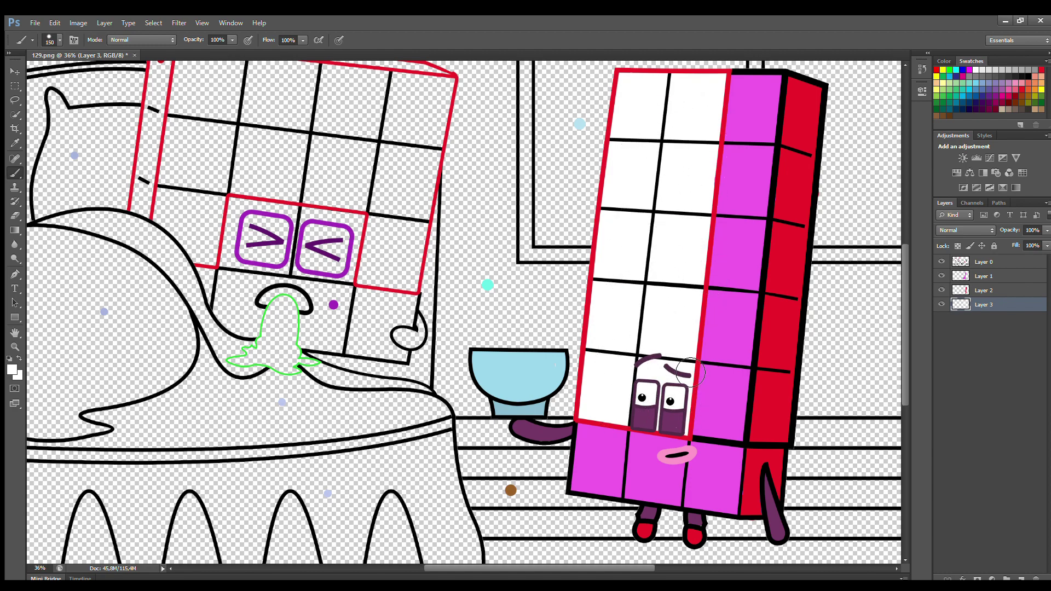
Draw three wavy pale blue steam lines above the bowl on Layer 0.
click(988, 262)
key(i)
click(459, 234)
key(b)
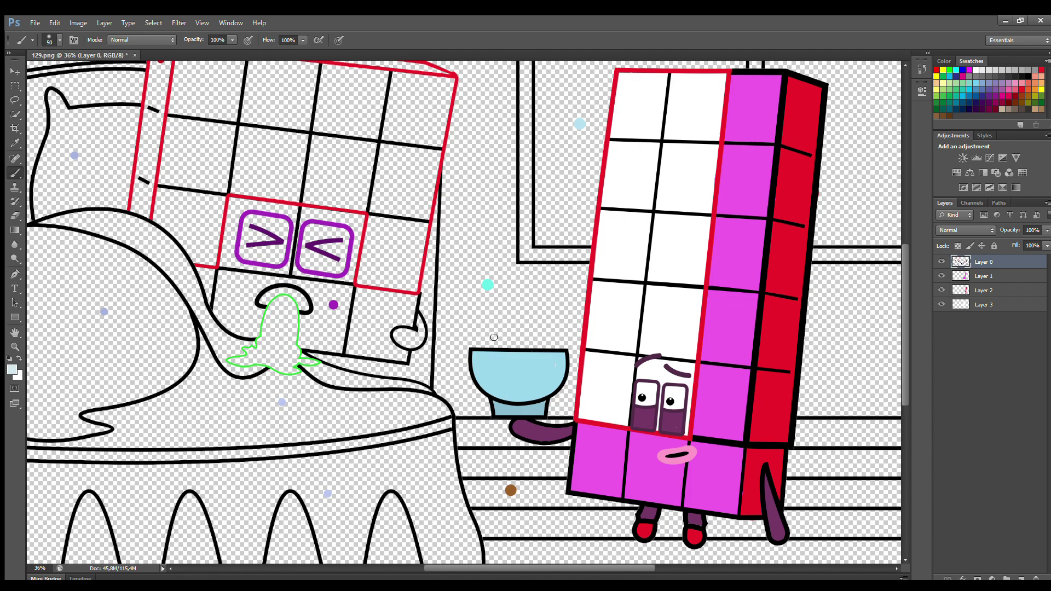
mouse_move(494, 326)
mouse_down()
mouse_move(494, 302)
mouse_move(542, 338)
mouse_up()
Paint the lying block character's closed eyes and hand bright purple on Layer 1.
scroll(900, 376, up, 2)
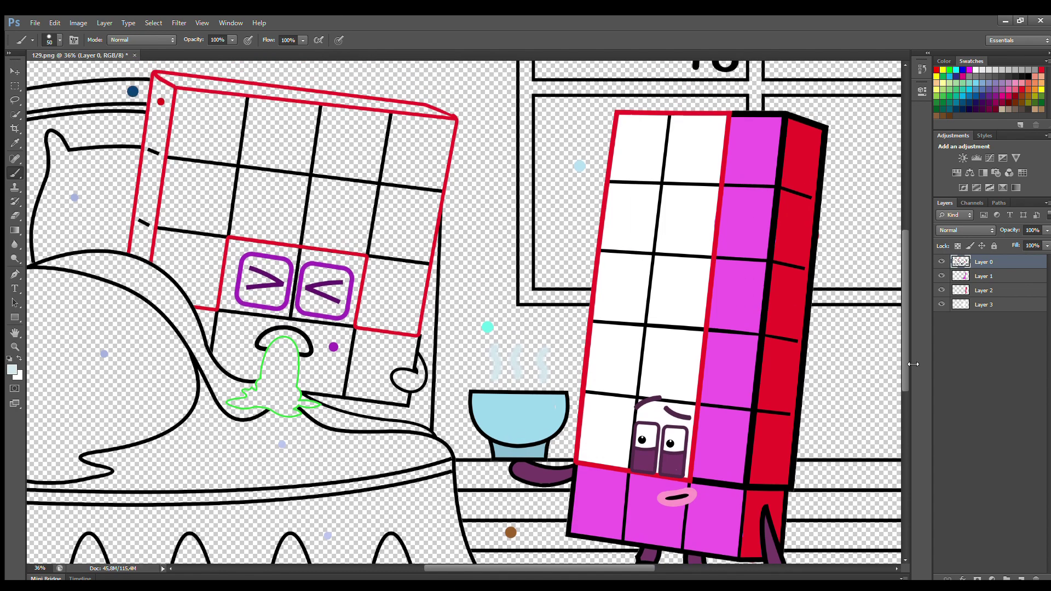
click(985, 277)
key(i)
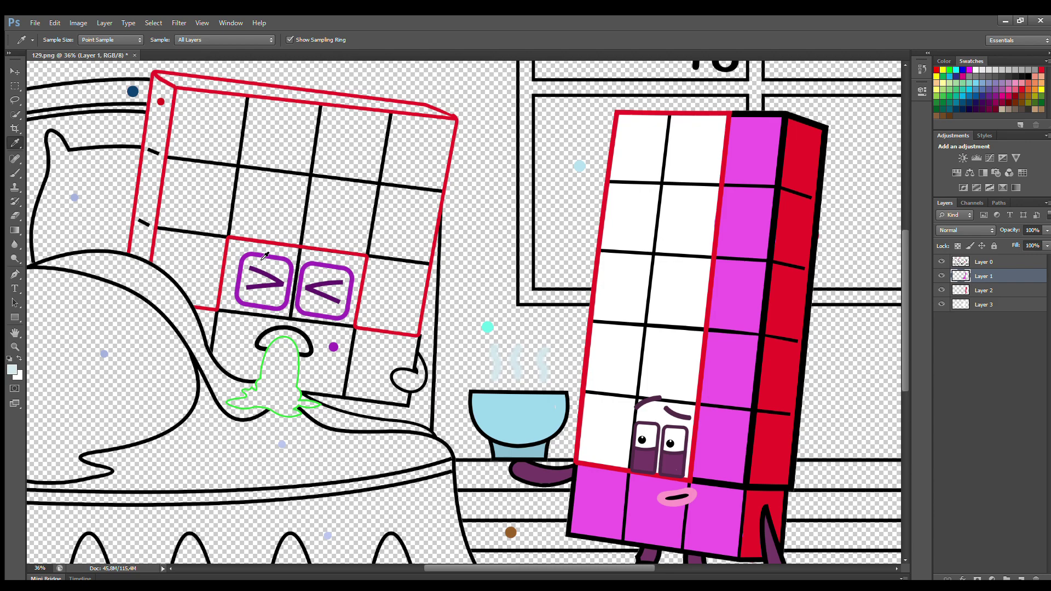
click(11, 369)
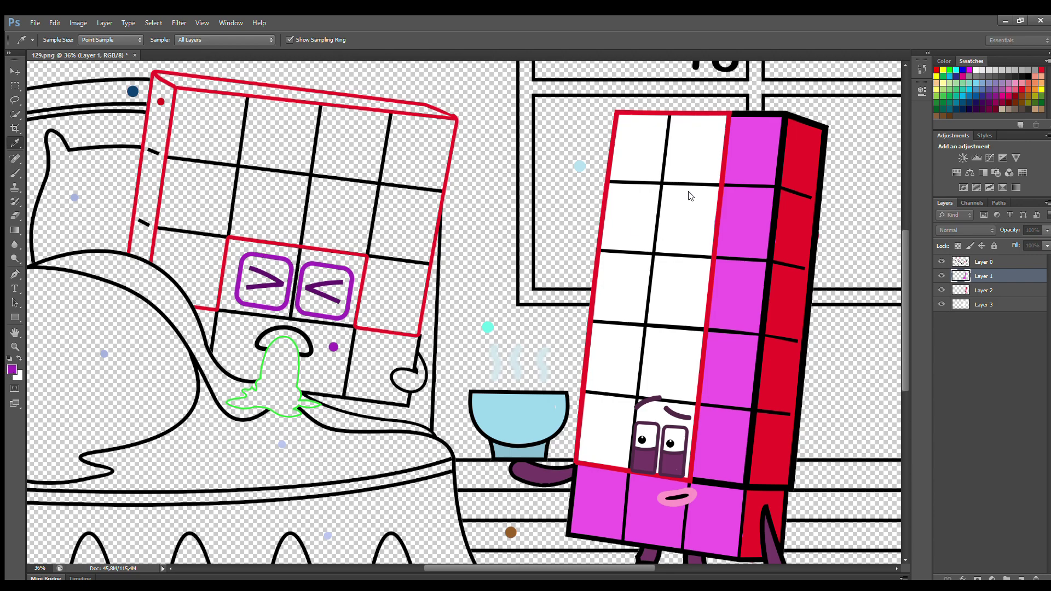
click(9, 172)
mouse_move(253, 266)
mouse_down()
mouse_move(247, 298)
mouse_move(270, 304)
mouse_move(283, 299)
mouse_move(287, 275)
mouse_move(274, 265)
mouse_move(283, 273)
mouse_move(273, 288)
mouse_move(260, 275)
mouse_move(312, 276)
mouse_move(308, 303)
mouse_move(337, 313)
mouse_move(347, 281)
mouse_move(324, 274)
mouse_move(334, 305)
mouse_up()
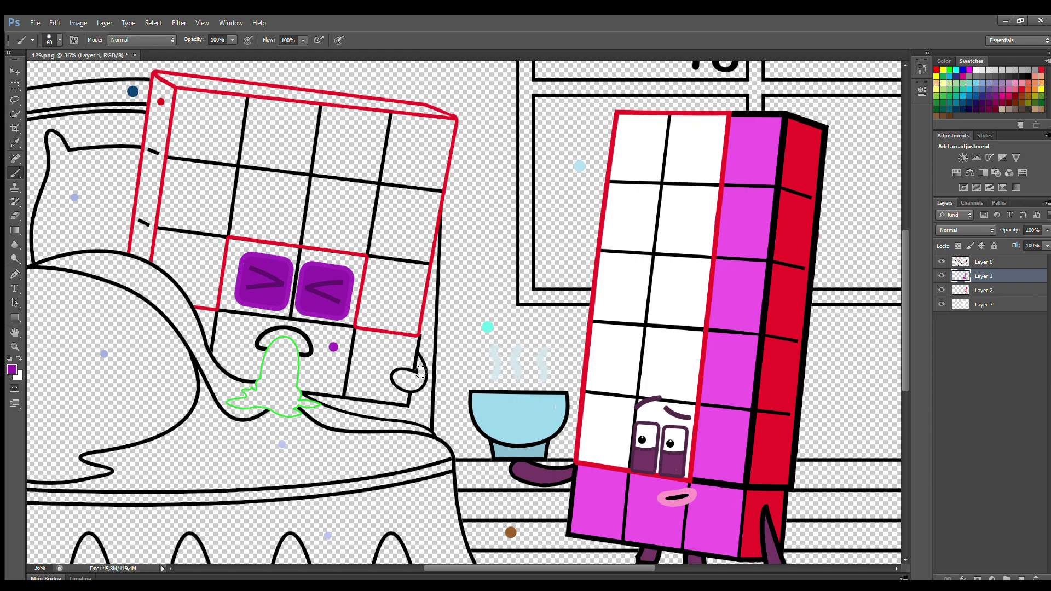
drag(418, 362, 414, 377)
Fill the slime with bright green, and paint the inside of the open mouth dark red on Layer 2.
key(i)
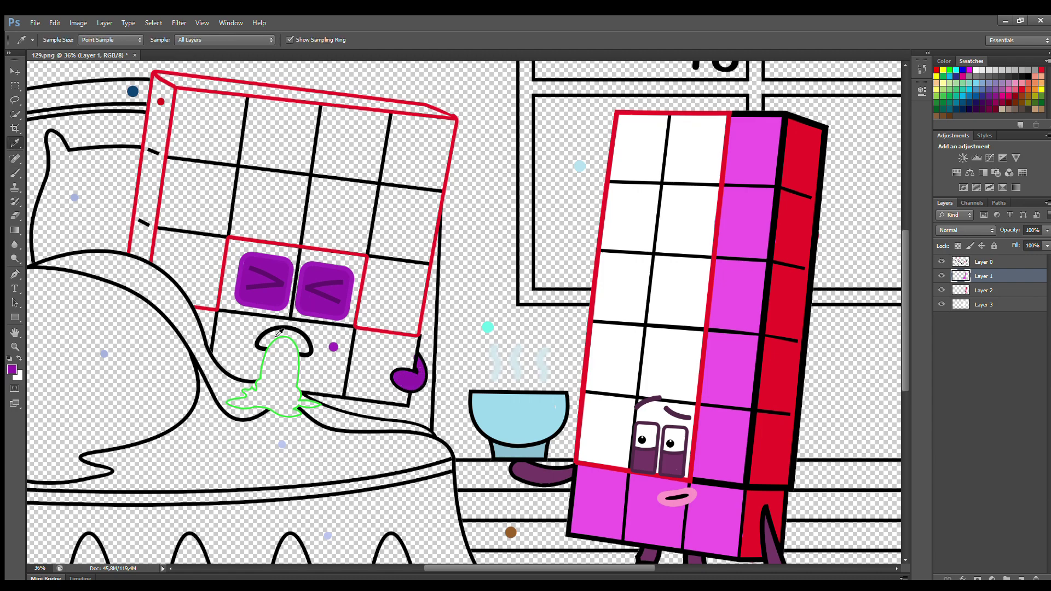
key(b)
mouse_move(258, 387)
mouse_down()
mouse_move(286, 342)
mouse_move(297, 399)
mouse_move(314, 405)
mouse_move(285, 414)
mouse_move(254, 404)
mouse_move(281, 353)
mouse_move(267, 399)
mouse_move(287, 359)
mouse_move(281, 389)
mouse_up()
click(992, 290)
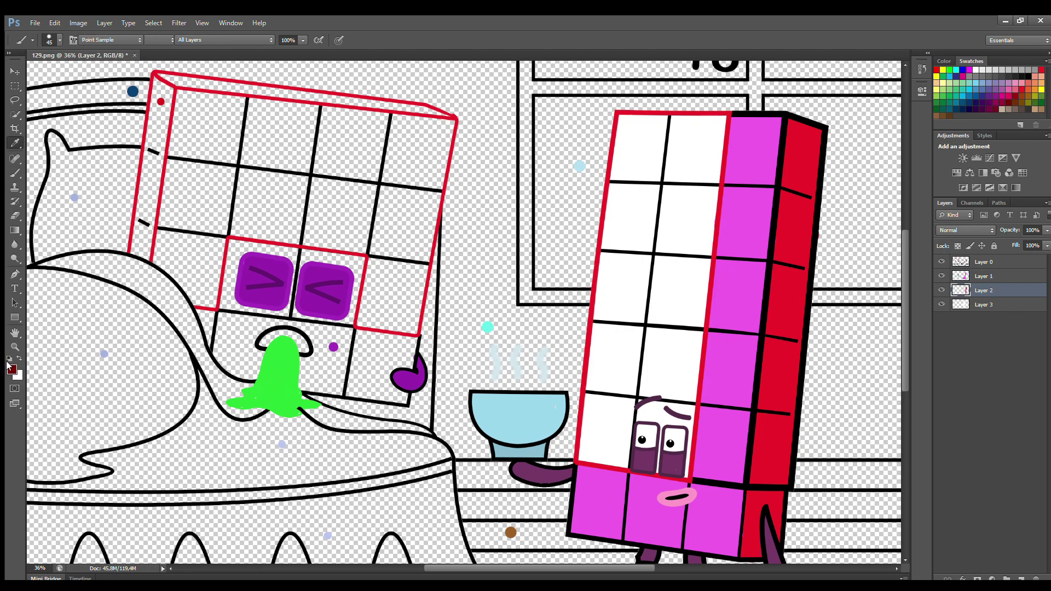
drag(263, 343, 305, 344)
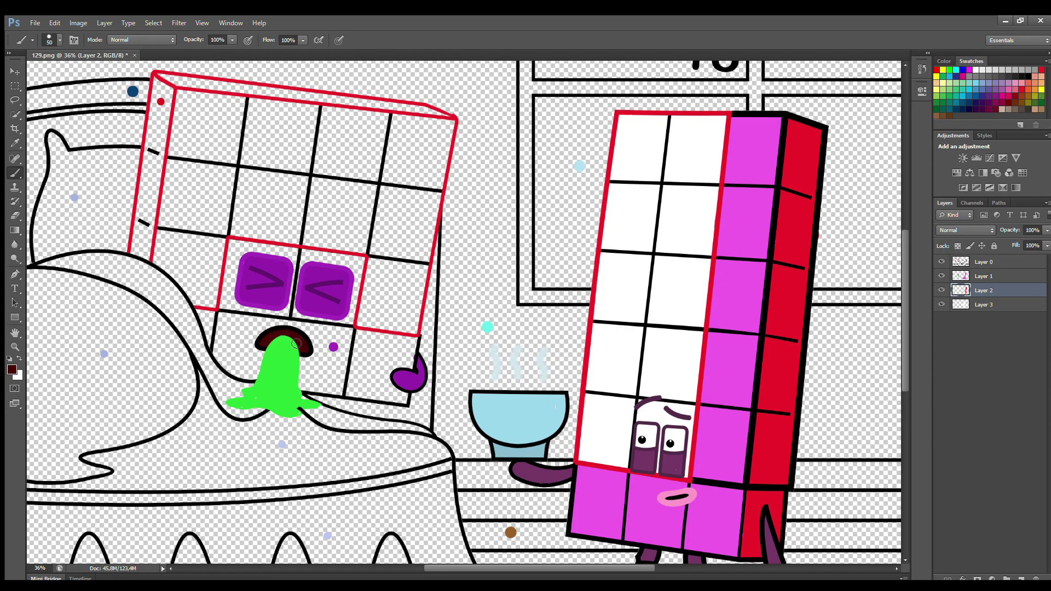
Paint the lying block character's side and top edges red on Layer 1 using the sampled guide-dot colour.
key(alt+bracketright)
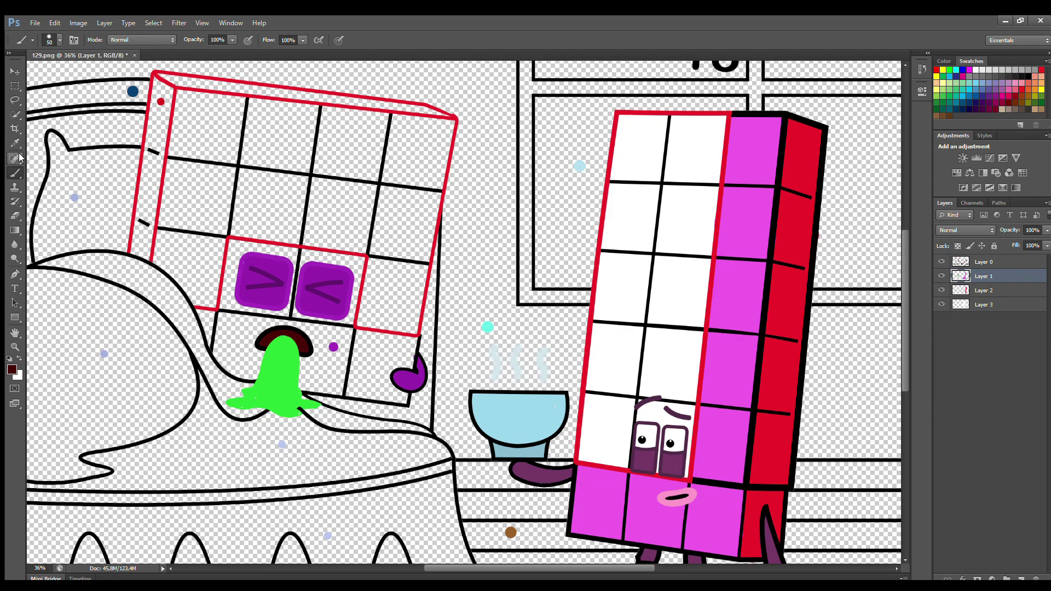
alt+click(160, 102)
mouse_move(134, 251)
mouse_down()
mouse_move(146, 244)
mouse_move(180, 87)
mouse_move(436, 113)
mouse_up()
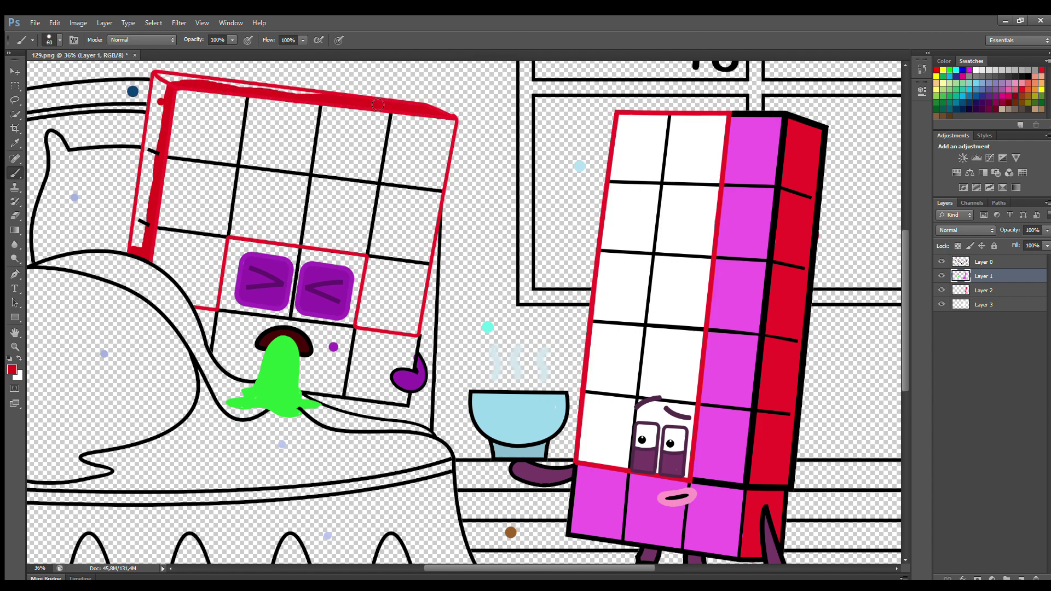
mouse_move(197, 82)
mouse_down()
mouse_move(160, 84)
mouse_move(137, 248)
mouse_move(164, 93)
mouse_move(155, 140)
mouse_up()
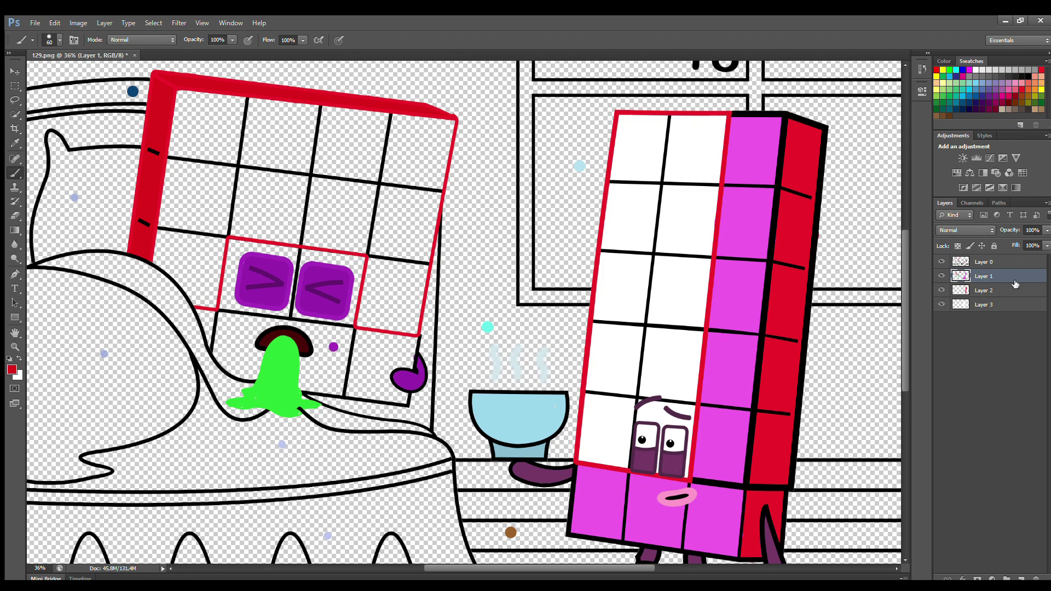
Fill the red-outlined front squares of the lying block character with white on Layer 2.
click(995, 291)
mouse_move(162, 263)
mouse_down()
mouse_move(213, 304)
mouse_move(224, 244)
mouse_move(239, 233)
mouse_move(355, 250)
mouse_move(381, 260)
mouse_move(372, 327)
mouse_move(414, 330)
mouse_move(445, 125)
mouse_move(428, 127)
mouse_move(439, 138)
mouse_move(229, 115)
mouse_move(187, 148)
mouse_move(180, 225)
mouse_move(197, 272)
mouse_move(221, 237)
mouse_move(374, 240)
mouse_move(395, 311)
mouse_move(417, 230)
mouse_move(436, 234)
mouse_move(354, 146)
mouse_move(197, 145)
mouse_move(400, 187)
mouse_move(197, 183)
mouse_move(419, 208)
mouse_move(192, 225)
mouse_up()
key(bracketright)
key(bracketright)
key(bracketright)
key(bracketright)
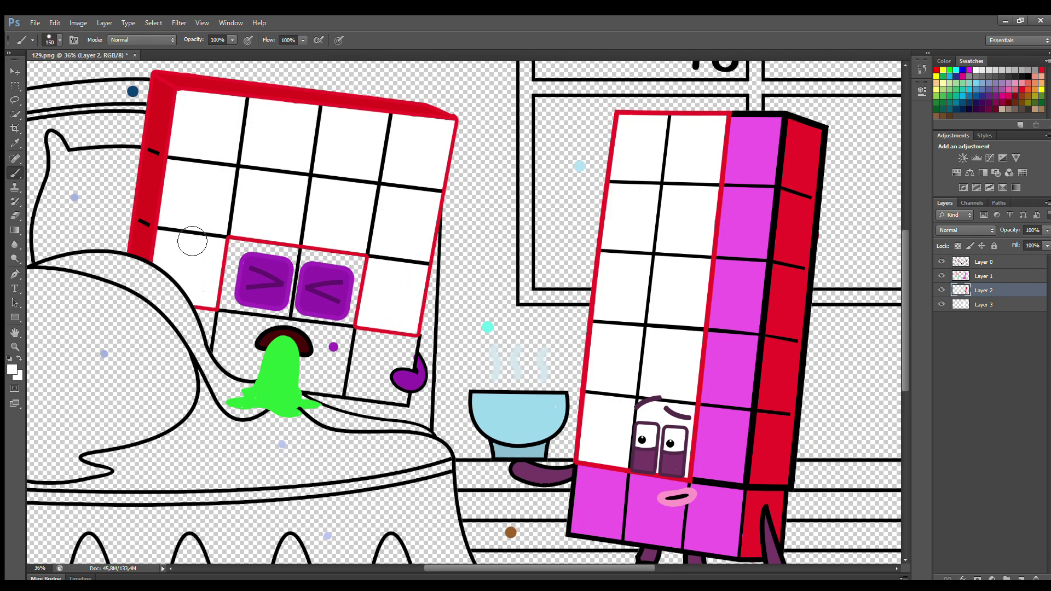
Paint the lying character's face and bottom squares dark purple on Layer 3, and erase the purple guide dot from Layer 0.
key(i)
click(333, 347)
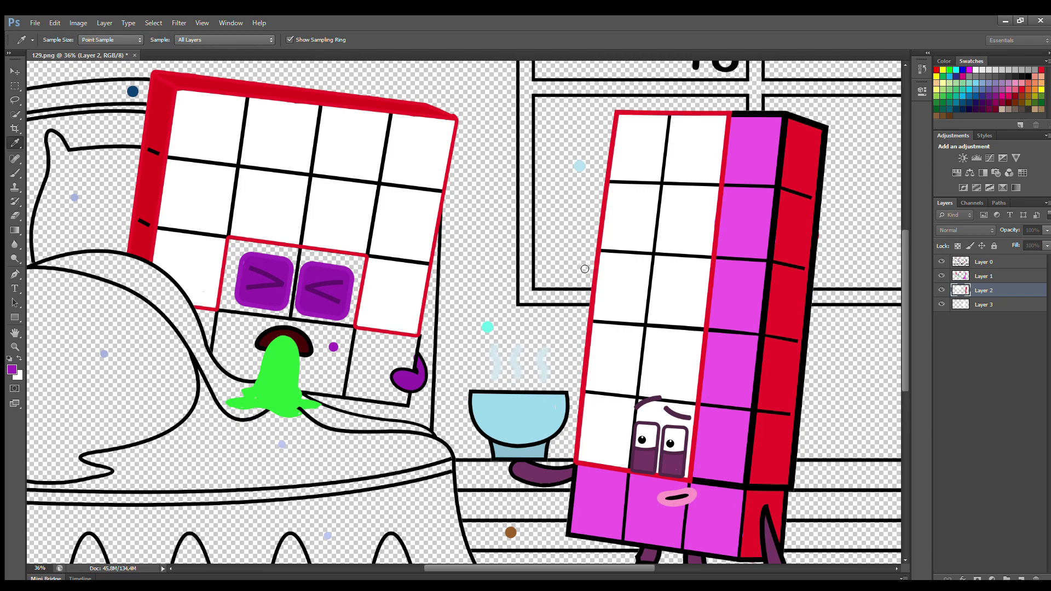
click(990, 306)
key(b)
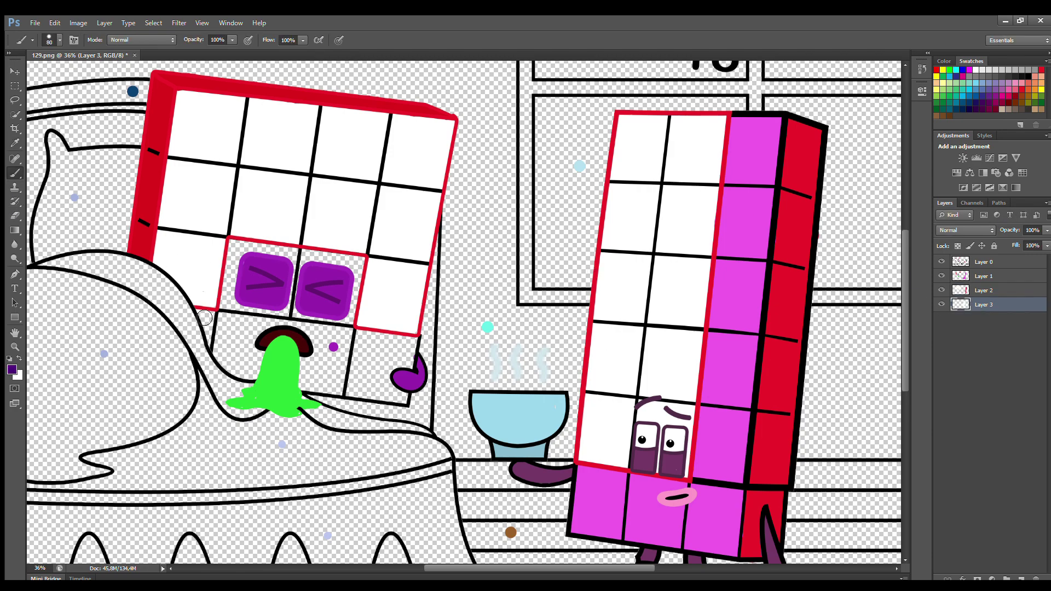
mouse_move(203, 313)
mouse_down()
mouse_move(243, 375)
mouse_move(405, 403)
mouse_move(414, 345)
mouse_move(352, 333)
mouse_move(363, 263)
mouse_move(267, 247)
mouse_move(231, 286)
mouse_move(220, 324)
mouse_move(315, 273)
mouse_move(266, 312)
mouse_move(355, 333)
mouse_move(236, 341)
mouse_move(259, 370)
mouse_move(379, 391)
mouse_move(403, 364)
mouse_move(310, 346)
mouse_move(350, 364)
mouse_up()
key(bracketright)
key(bracketright)
key(bracketright)
key(bracketright)
key(bracketright)
click(999, 260)
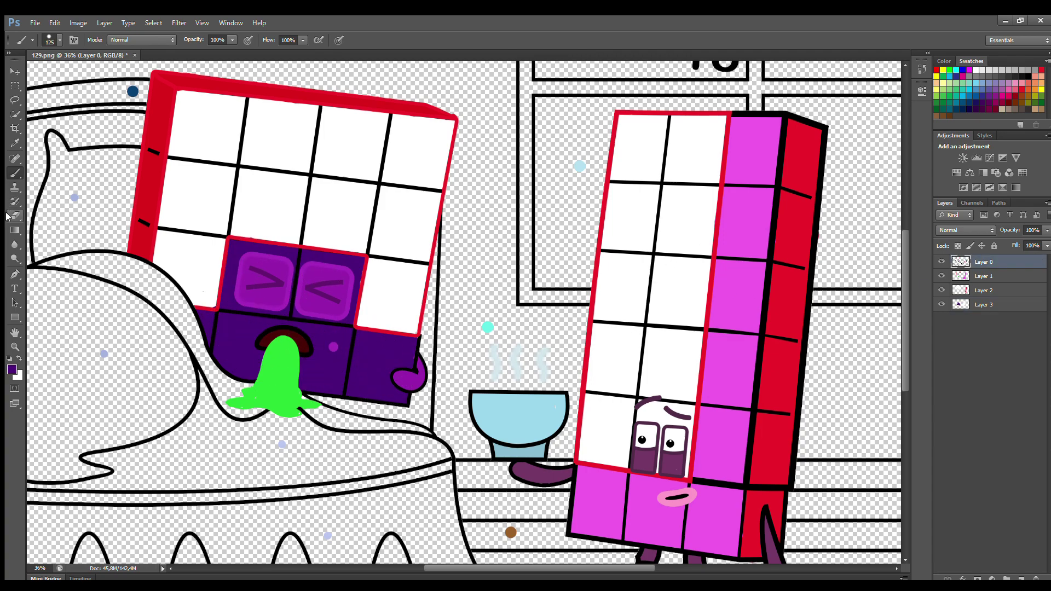
key(e)
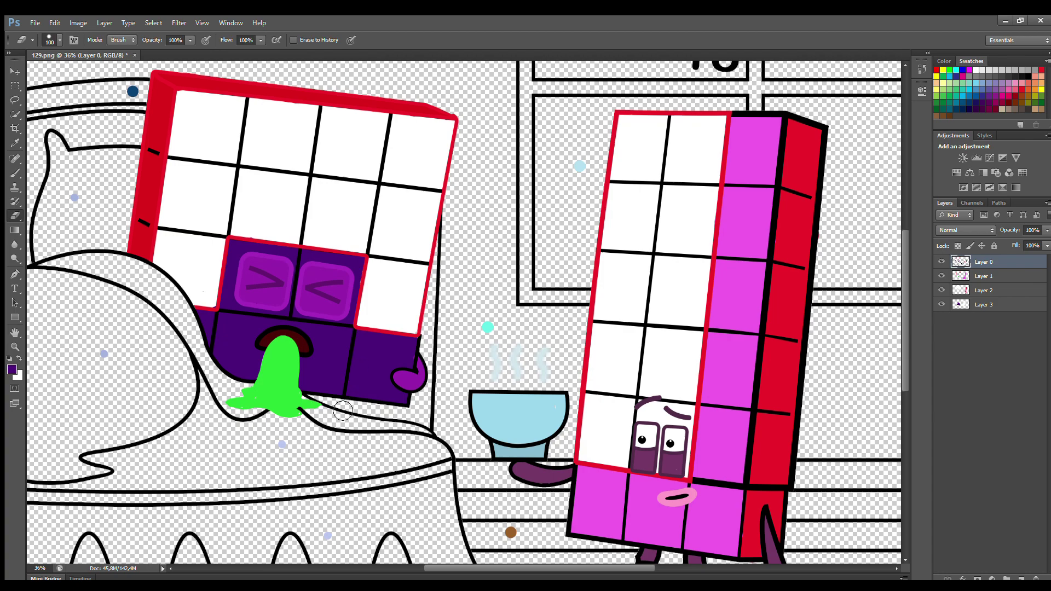
Fill the large rounded blanket shape on the bed with the sampled periwinkle blue on Layer 1.
scroll(350, 405, down, 2)
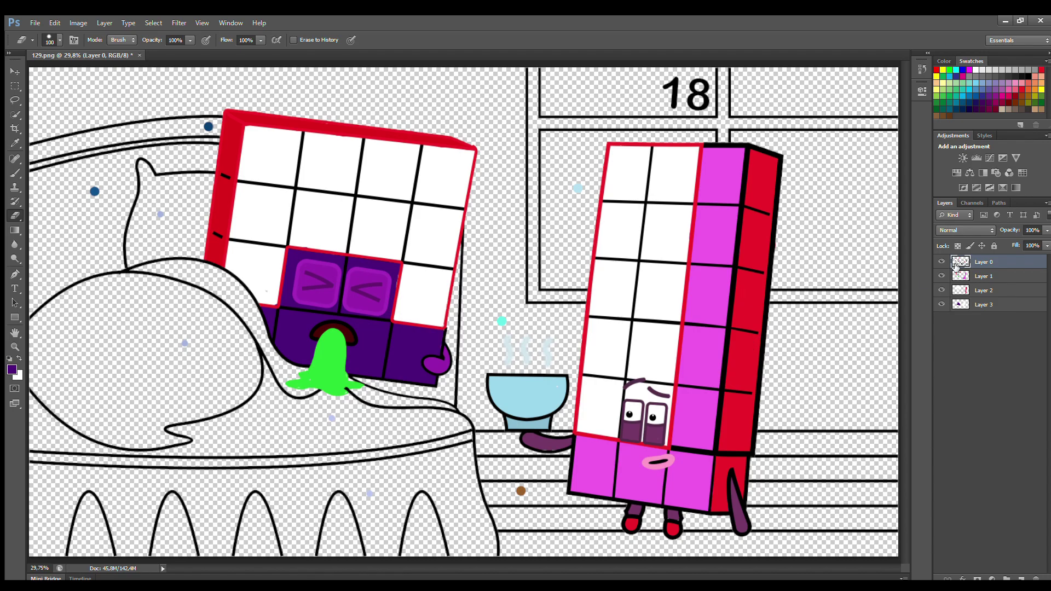
click(983, 276)
key(b)
alt+click(185, 343)
mouse_move(47, 323)
mouse_down()
mouse_move(36, 325)
mouse_move(87, 288)
mouse_move(155, 281)
mouse_move(244, 334)
mouse_move(258, 386)
mouse_move(235, 409)
mouse_move(167, 425)
mouse_move(152, 444)
mouse_move(87, 432)
mouse_move(54, 411)
mouse_move(43, 337)
mouse_move(128, 293)
mouse_move(192, 312)
mouse_move(253, 374)
mouse_move(117, 427)
mouse_move(181, 322)
mouse_move(84, 362)
mouse_move(148, 400)
mouse_move(125, 393)
mouse_up()
key(bracketright)
key(bracketright)
key(bracketright)
key(bracketright)
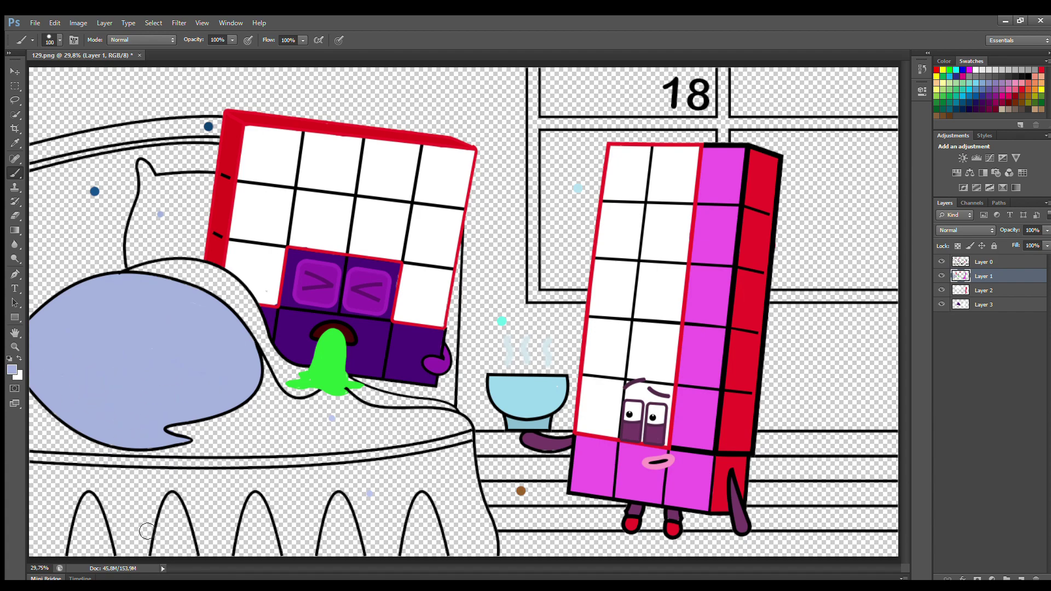
Paint the five pointed arches and the curved band along the bed in the same periwinkle blue.
mouse_move(91, 503)
mouse_down()
mouse_move(78, 557)
mouse_move(94, 504)
mouse_move(102, 530)
mouse_move(91, 553)
mouse_up()
mouse_move(161, 555)
mouse_down()
mouse_move(173, 504)
mouse_move(190, 545)
mouse_move(180, 528)
mouse_move(169, 553)
mouse_up()
mouse_move(261, 503)
mouse_down()
mouse_move(247, 545)
mouse_move(260, 506)
mouse_move(281, 565)
mouse_move(255, 555)
mouse_up()
mouse_move(343, 504)
mouse_down()
mouse_move(323, 563)
mouse_move(348, 506)
mouse_move(361, 560)
mouse_move(342, 533)
mouse_up()
mouse_move(424, 501)
mouse_down()
mouse_move(413, 549)
mouse_move(444, 563)
mouse_move(432, 522)
mouse_move(434, 551)
mouse_up()
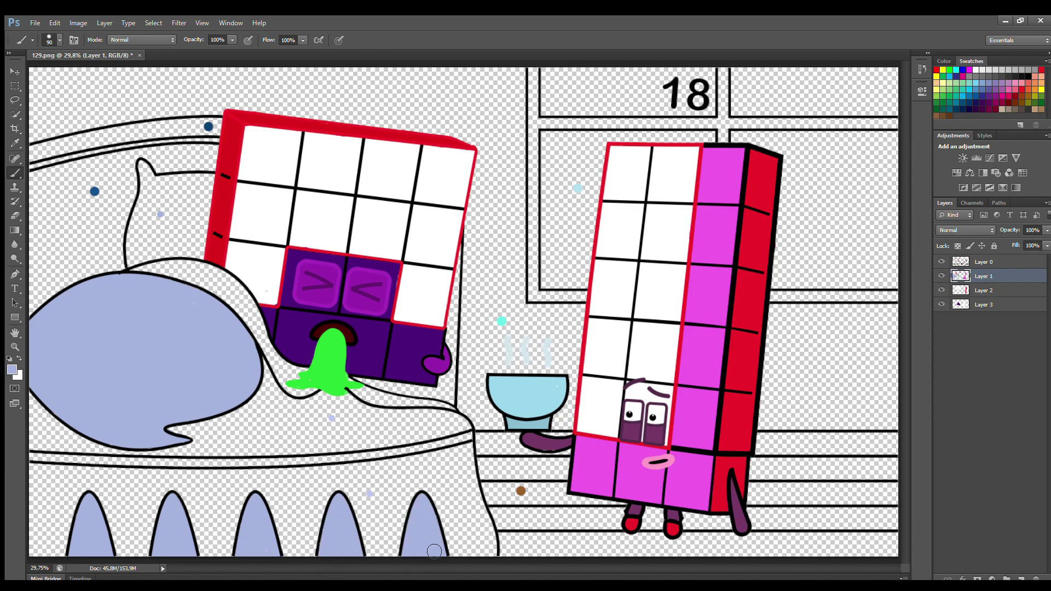
mouse_move(39, 460)
mouse_down()
mouse_move(290, 464)
mouse_move(470, 437)
mouse_up()
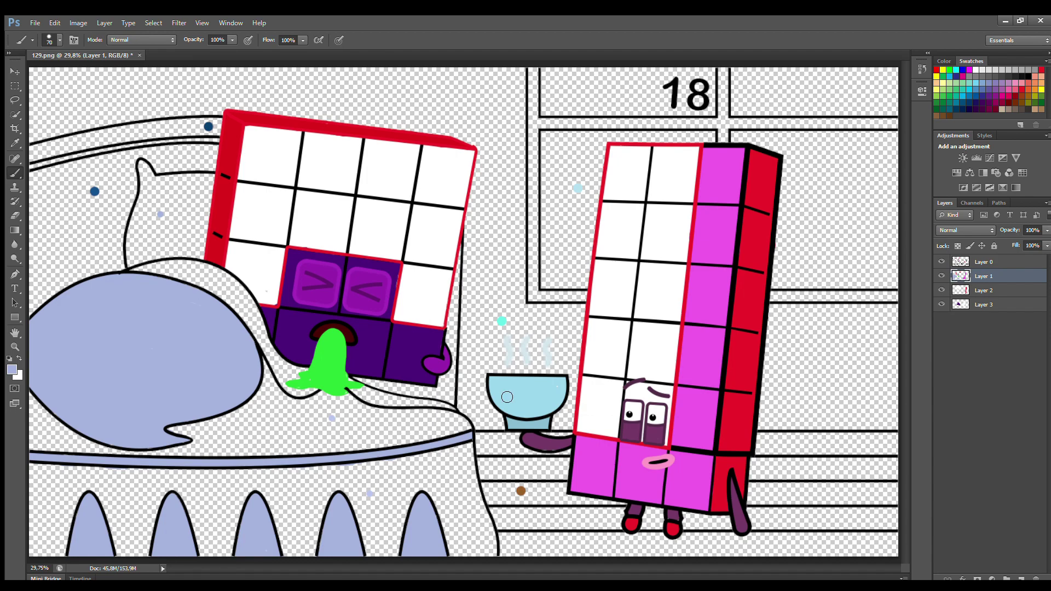
Fill the remaining bed cover around the arches and band with a lighter blue on Layer 2.
click(992, 291)
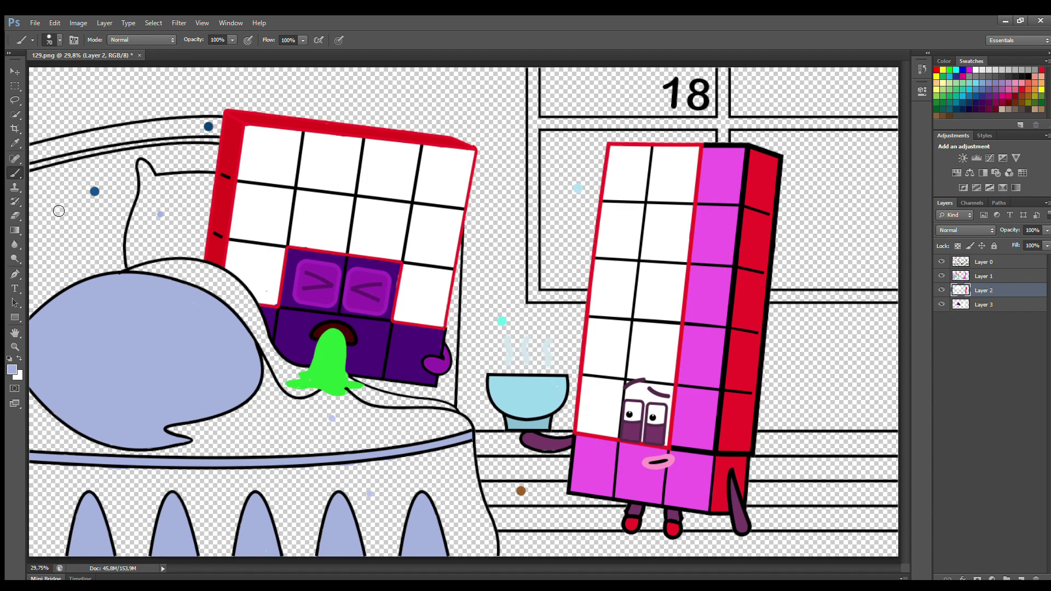
key(i)
key(b)
mouse_move(466, 438)
mouse_down()
mouse_move(448, 418)
mouse_move(290, 404)
mouse_move(270, 380)
mouse_up()
key(bracketright)
key(bracketright)
key(bracketright)
key(bracketright)
mouse_move(43, 405)
mouse_down()
mouse_move(43, 489)
mouse_move(68, 566)
mouse_move(494, 568)
mouse_move(468, 449)
mouse_move(449, 436)
mouse_move(265, 410)
mouse_move(301, 415)
mouse_move(211, 452)
mouse_move(365, 439)
mouse_move(50, 457)
mouse_move(209, 431)
mouse_move(401, 473)
mouse_move(106, 480)
mouse_move(55, 525)
mouse_move(89, 517)
mouse_move(89, 503)
mouse_move(346, 496)
mouse_move(472, 520)
mouse_move(349, 515)
mouse_move(120, 529)
mouse_move(242, 549)
mouse_move(406, 534)
mouse_move(468, 497)
mouse_move(411, 525)
mouse_up()
key(bracketright)
key(bracketright)
Add a new bottom layer, and paint the pillow behind the lying character with its sampled periwinkle blue on Layer 3.
click(1022, 578)
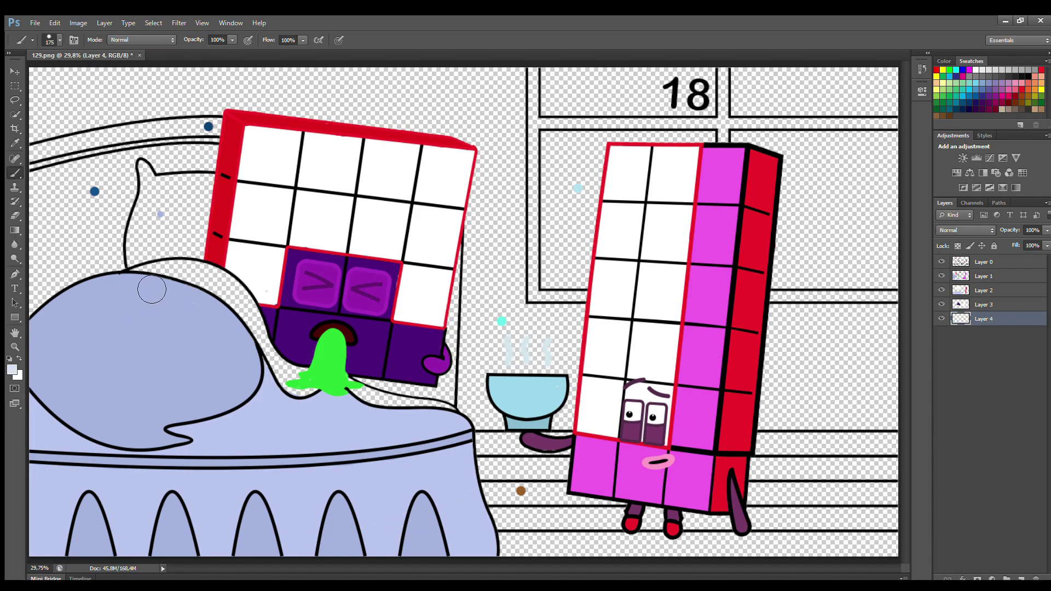
key(alt+])
alt+click(160, 213)
key(bracketleft)
key(bracketleft)
key(bracketleft)
key(bracketleft)
mouse_move(132, 265)
mouse_down()
mouse_move(146, 171)
mouse_move(148, 186)
mouse_move(195, 180)
mouse_move(214, 196)
mouse_move(214, 214)
mouse_move(170, 229)
mouse_move(208, 258)
mouse_move(149, 261)
mouse_move(192, 245)
mouse_up()
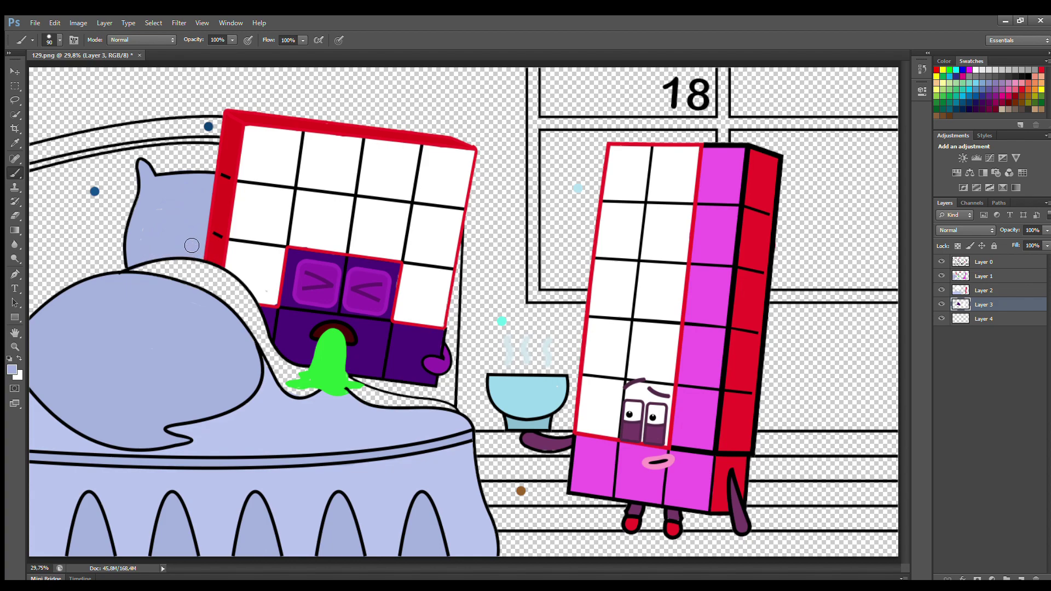
Paint the folded sheet edge around the lying character in the sampled pale lavender on Layer 4.
click(981, 319)
key(i)
click(589, 221)
key(b)
mouse_move(139, 275)
mouse_down()
mouse_move(224, 280)
mouse_move(286, 364)
mouse_move(205, 282)
mouse_move(300, 398)
mouse_move(310, 377)
mouse_move(454, 418)
mouse_move(364, 397)
mouse_up()
key(e)
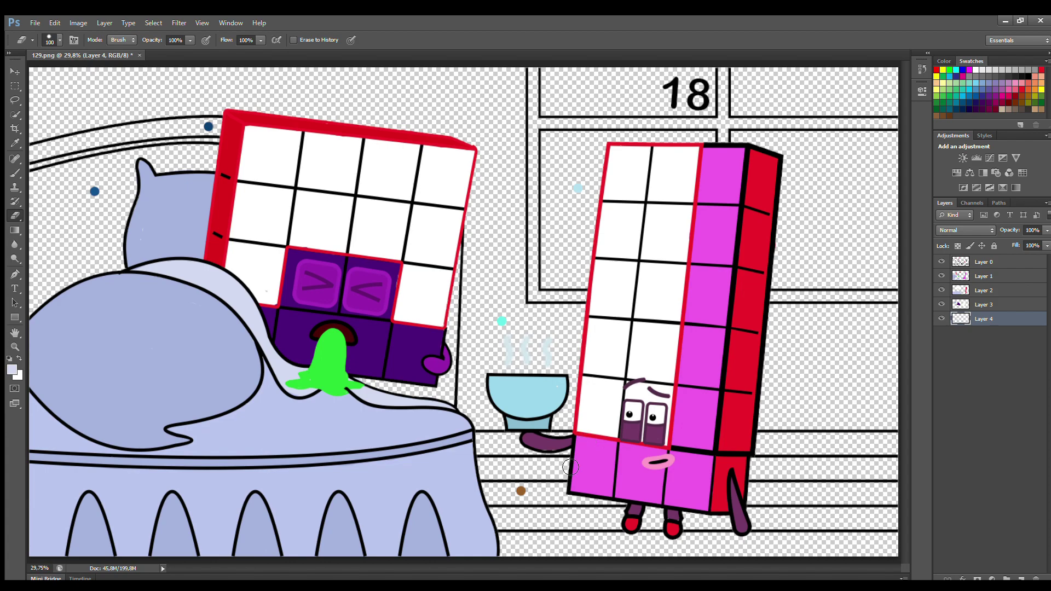
Draw the missing black bed-frame line below the lying character's lower corner on Layer 0, using the sampled outline black.
click(983, 261)
click(15, 143)
click(440, 385)
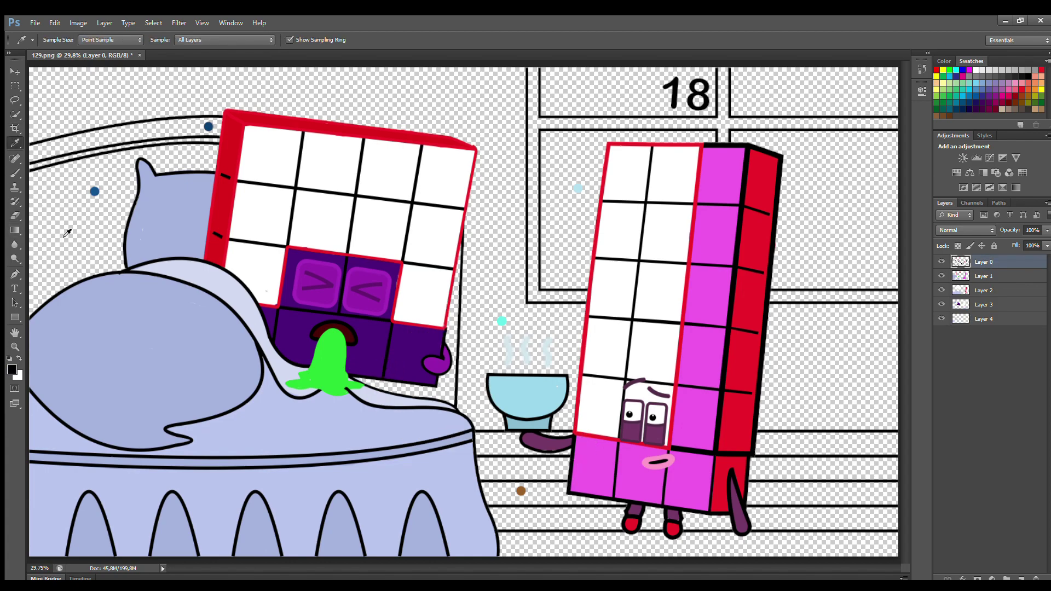
click(12, 173)
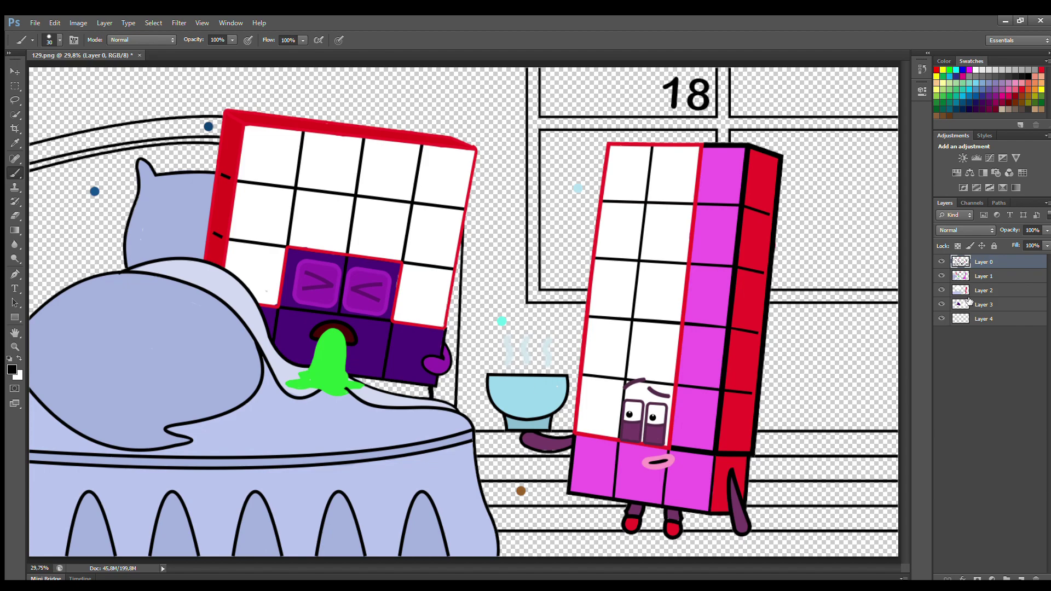
Add a layer below Layer 4, and paint the headboard's inner panel, including the gap under the character, in its sampled blue.
click(989, 319)
click(1021, 578)
click(15, 143)
click(95, 191)
click(15, 174)
mouse_move(33, 183)
mouse_down()
mouse_move(210, 162)
mouse_move(32, 211)
mouse_move(103, 284)
mouse_move(54, 208)
mouse_move(88, 281)
mouse_move(53, 298)
mouse_up()
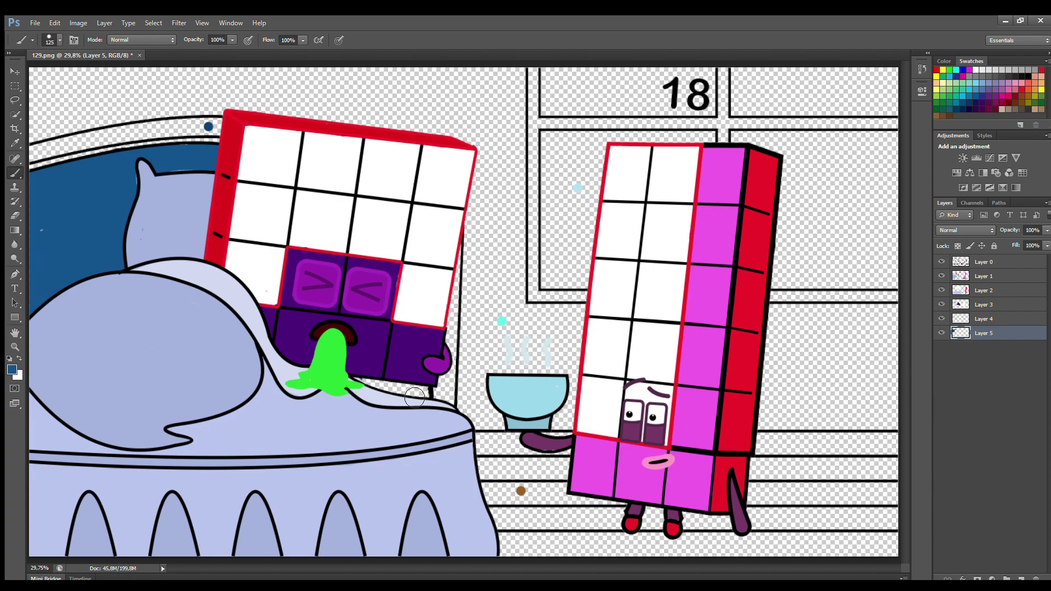
drag(413, 397, 398, 396)
Erase stray paint along the folded sheet's edge on Layer 4 and around the pillow on Layer 3.
click(983, 319)
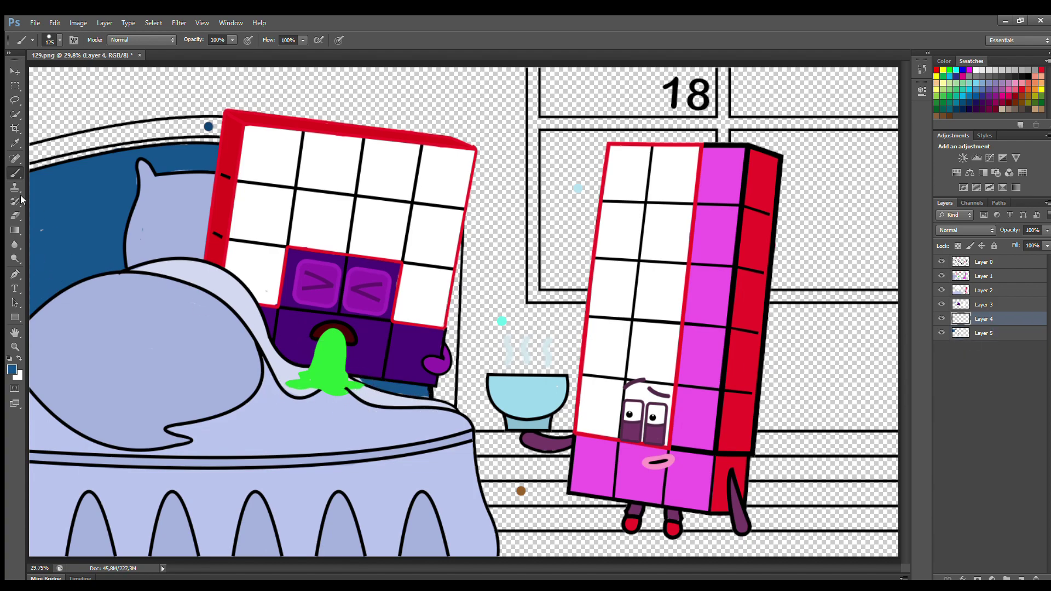
key(e)
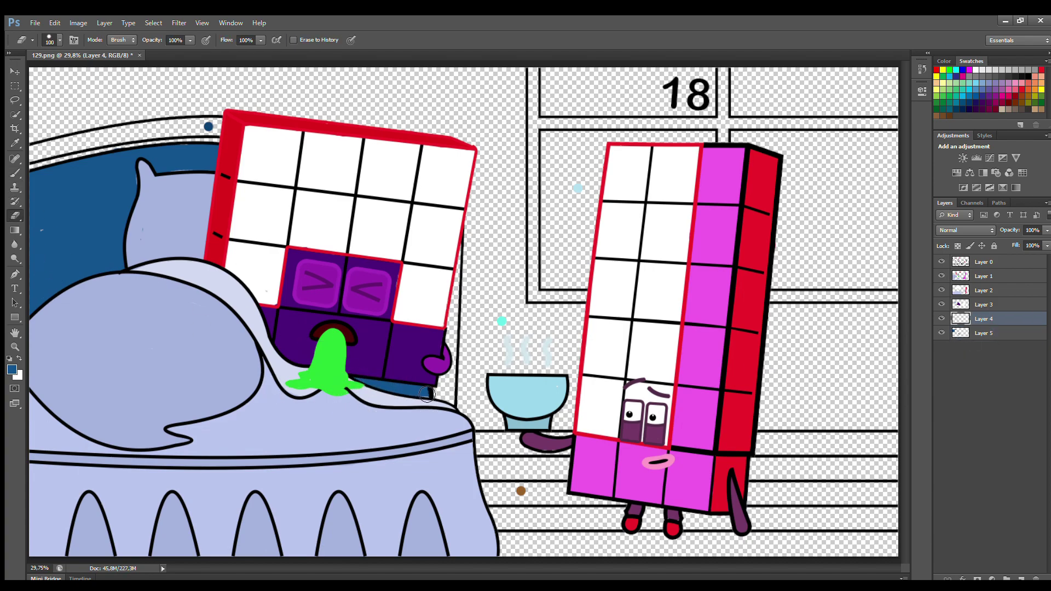
click(985, 290)
click(972, 305)
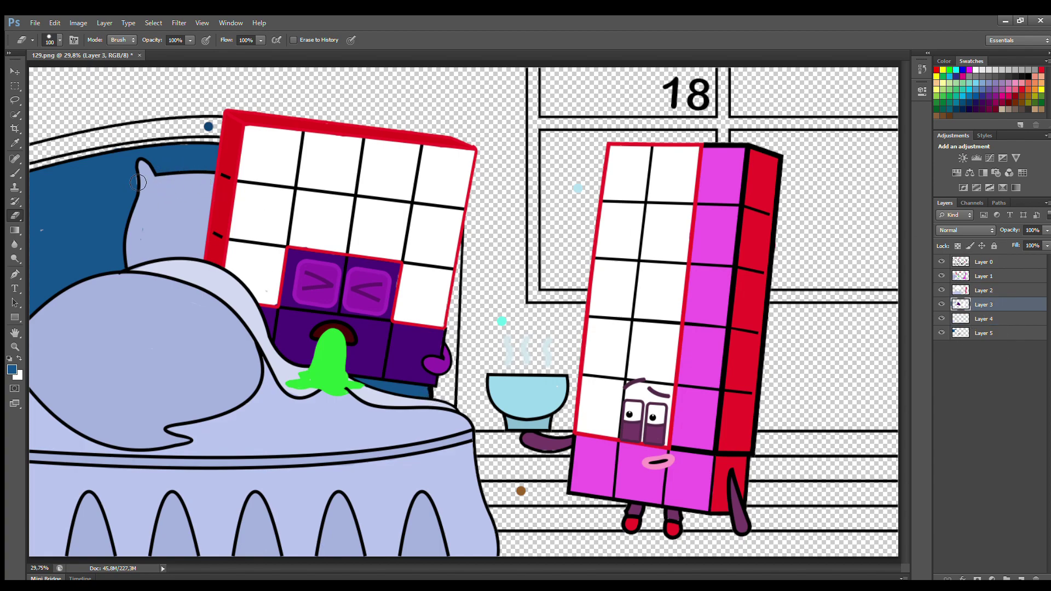
Paint the headboard's outer rim and its narrow side edge in the sampled darker blue on Layer 5.
click(989, 333)
click(15, 143)
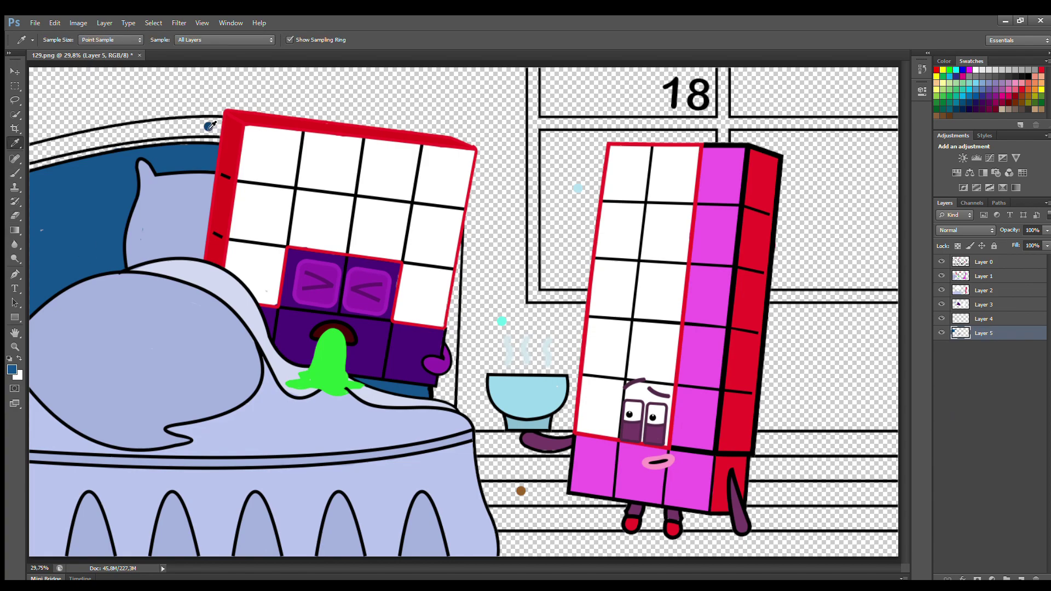
click(12, 173)
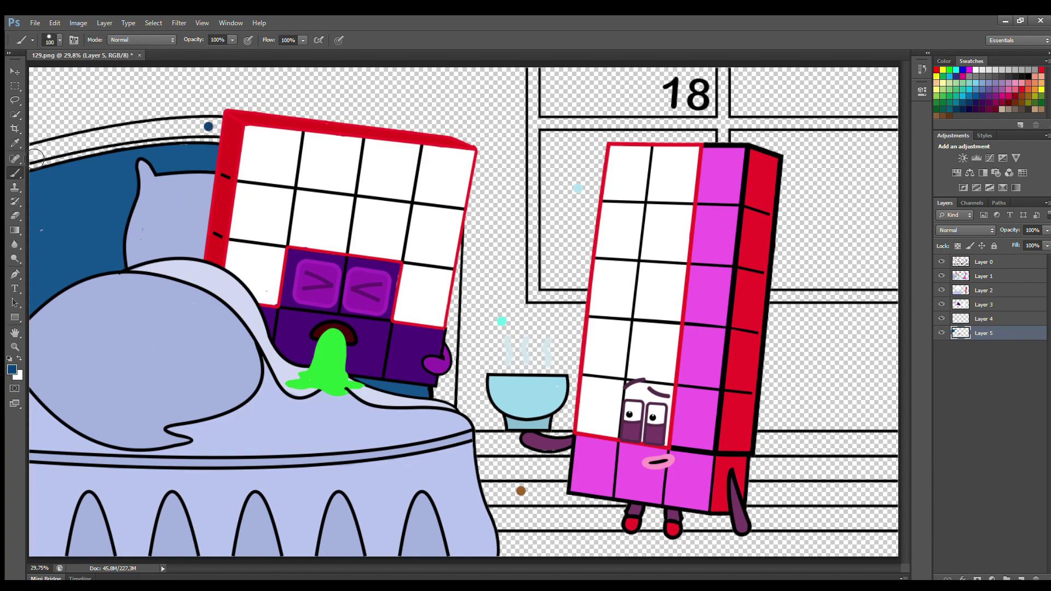
mouse_move(34, 154)
mouse_down()
mouse_move(157, 128)
mouse_move(224, 134)
mouse_move(29, 162)
mouse_up()
mouse_move(456, 286)
mouse_down()
mouse_move(450, 400)
mouse_move(441, 399)
mouse_move(444, 380)
mouse_move(452, 408)
mouse_up()
Add a new bottom layer, and paint the thin curved band inside the headboard rim in a medium blue on Layer 6.
click(1020, 577)
click(15, 143)
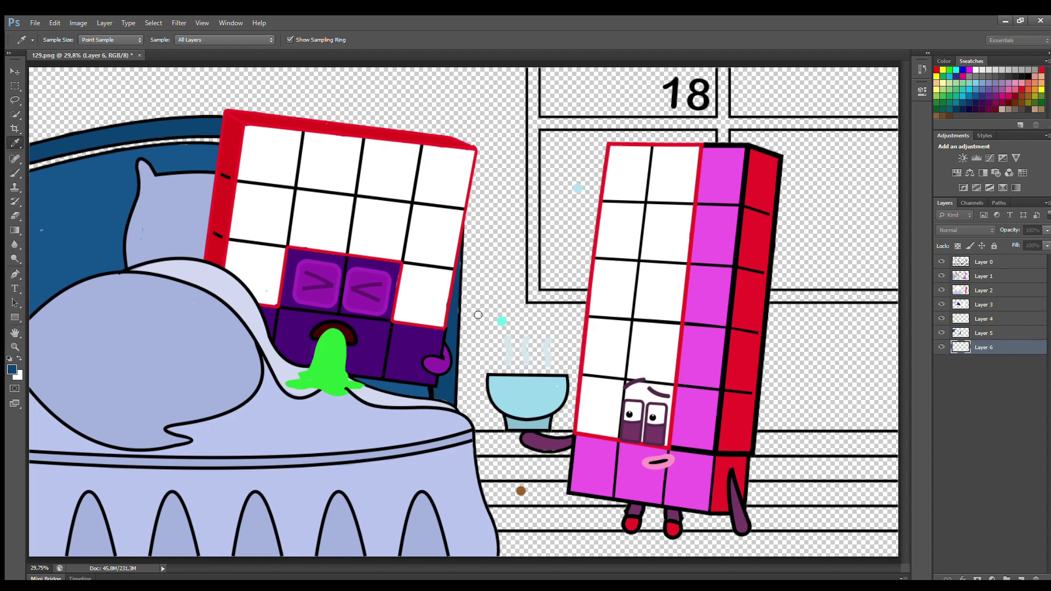
key(b)
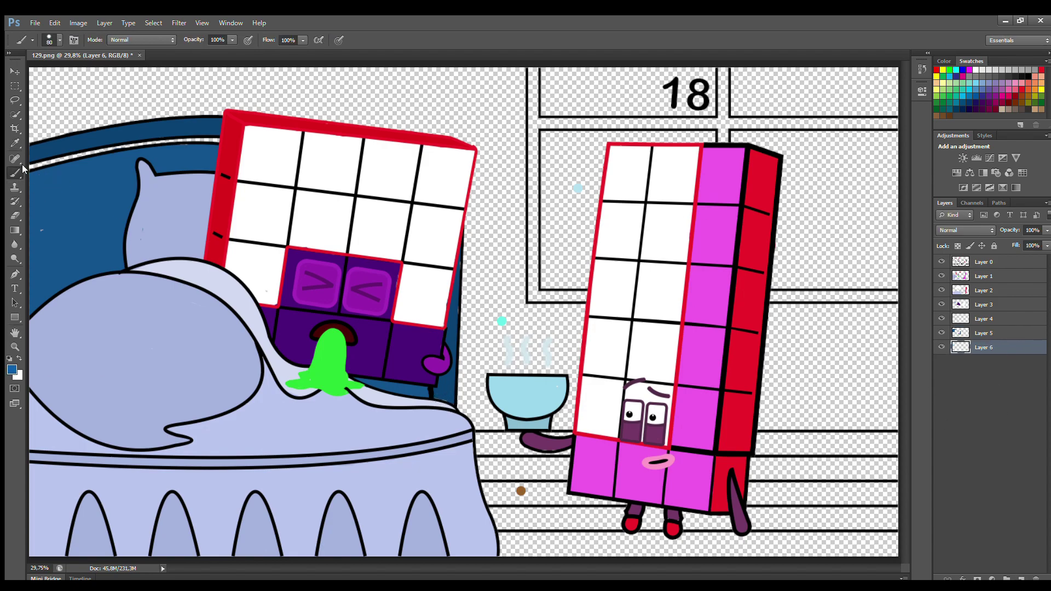
drag(51, 168, 218, 142)
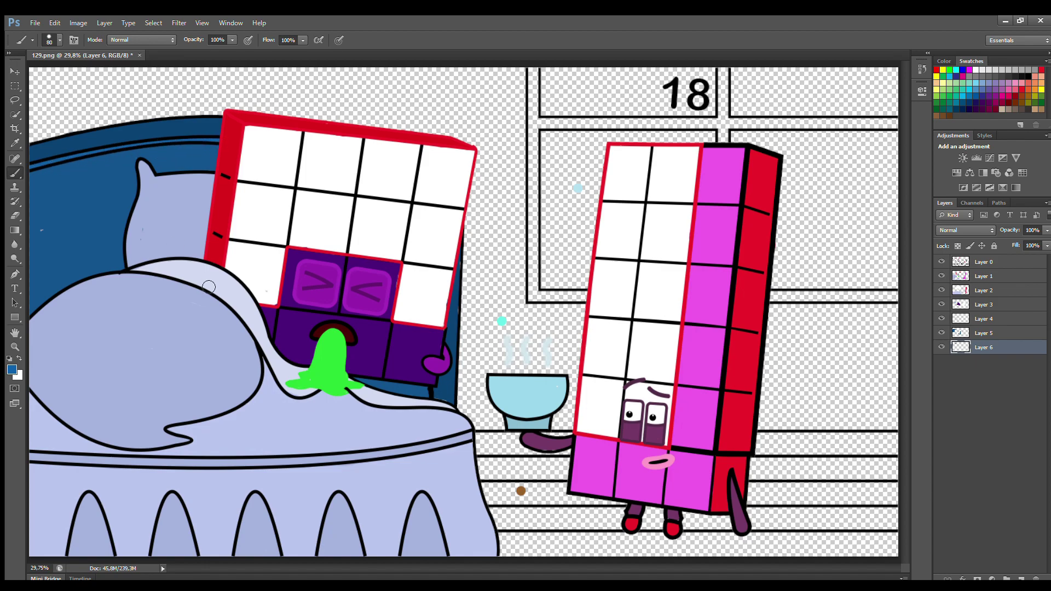
Fill all four window panes with the sampled light blue on Layer 5.
click(983, 333)
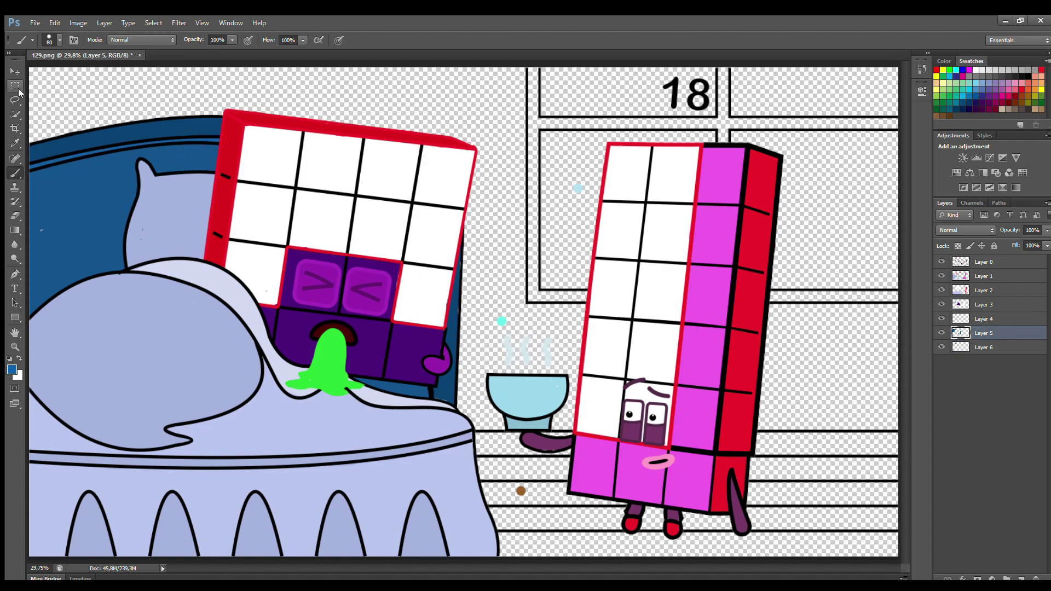
key(i)
click(18, 175)
mouse_move(547, 137)
mouse_down()
mouse_move(546, 286)
mouse_move(588, 284)
mouse_up()
drag(563, 139, 713, 138)
mouse_move(615, 155)
mouse_down()
mouse_move(563, 154)
mouse_move(562, 284)
mouse_move(604, 194)
mouse_move(606, 162)
mouse_up()
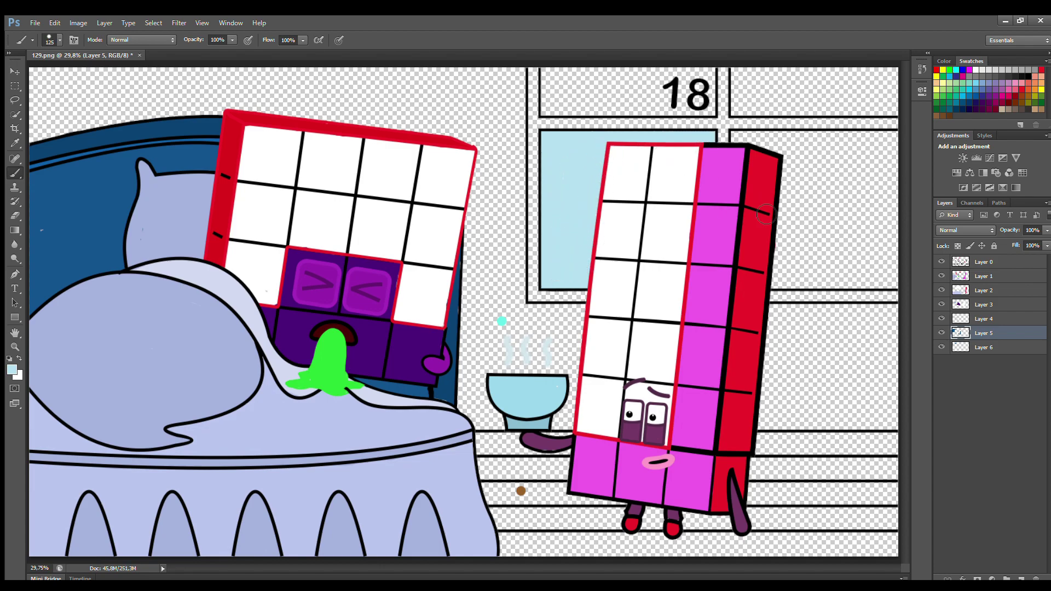
drag(738, 141, 900, 138)
mouse_move(772, 284)
mouse_down()
mouse_move(896, 285)
mouse_move(875, 151)
mouse_move(788, 186)
mouse_move(777, 230)
mouse_move(878, 251)
mouse_move(787, 277)
mouse_up()
mouse_move(740, 75)
mouse_down()
mouse_move(738, 115)
mouse_move(873, 113)
mouse_move(895, 95)
mouse_move(833, 69)
mouse_move(750, 81)
mouse_move(897, 89)
mouse_move(748, 101)
mouse_move(881, 104)
mouse_up()
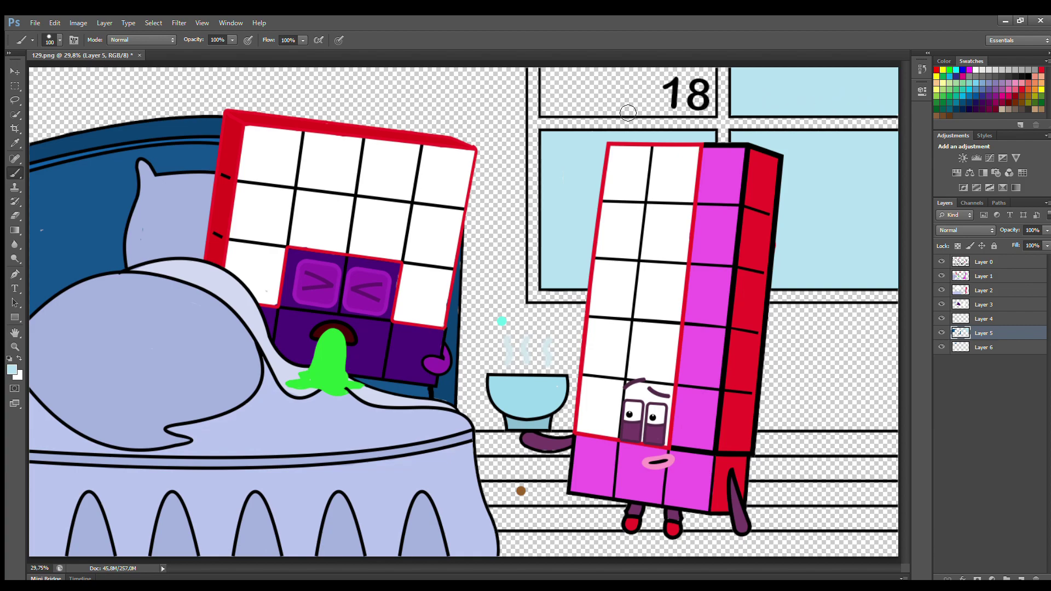
mouse_move(554, 78)
mouse_down()
mouse_move(549, 115)
mouse_move(702, 113)
mouse_move(596, 70)
mouse_move(678, 79)
mouse_move(582, 86)
mouse_move(696, 99)
mouse_move(558, 106)
mouse_move(704, 93)
mouse_up()
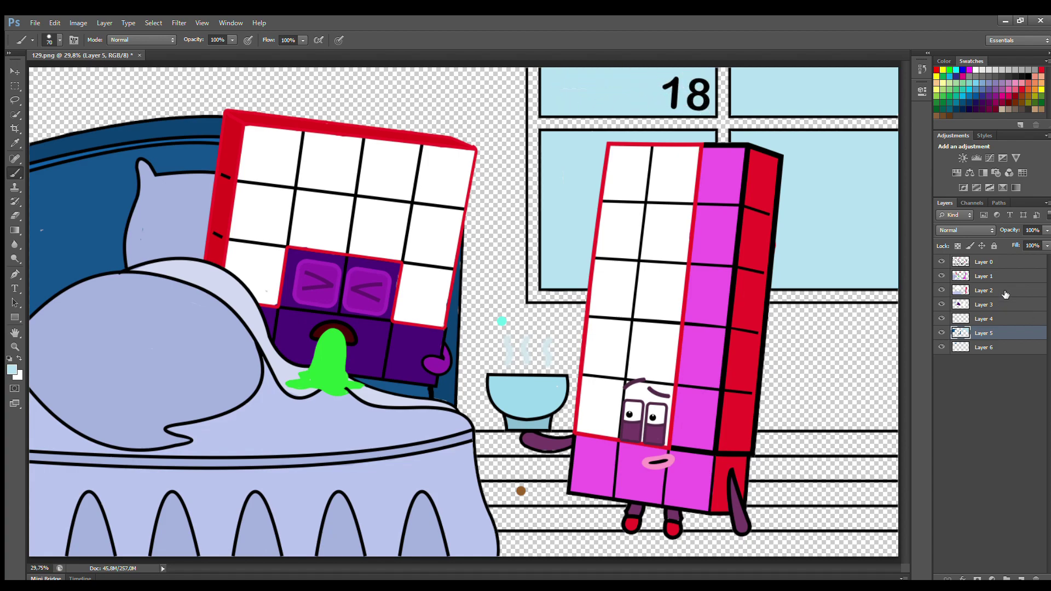
Paint soft diagonal highlight streaks on the window panes in a paler blue on Layer 5 with a size 125 brush.
click(987, 278)
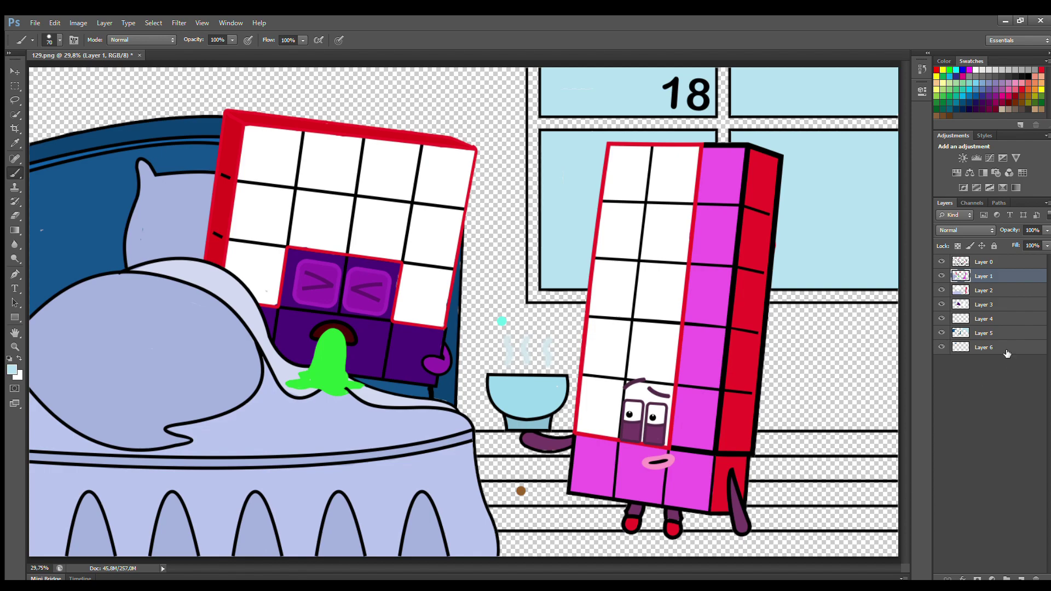
click(990, 333)
key(i)
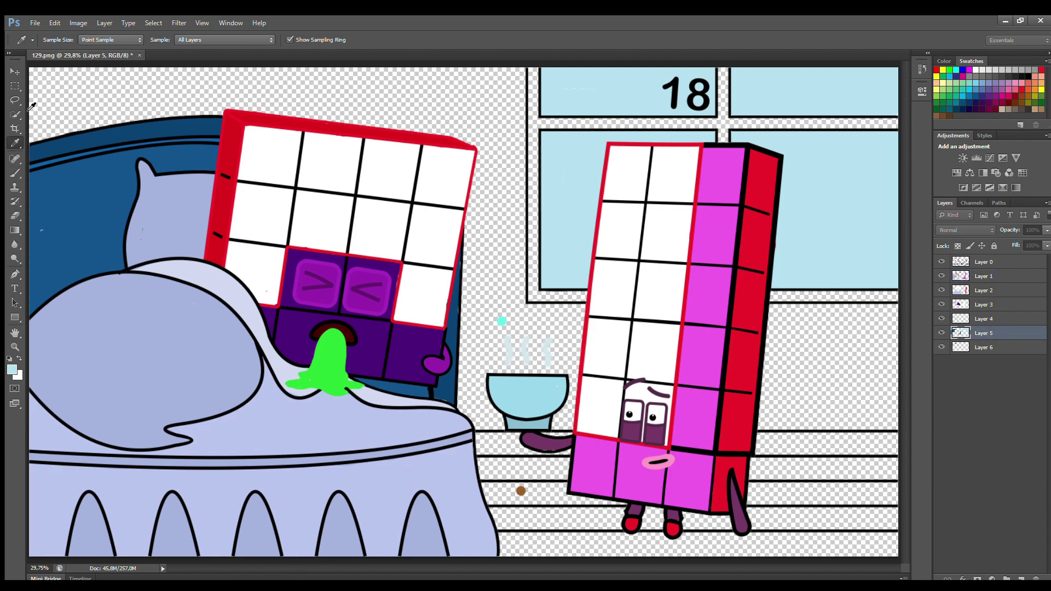
key(b)
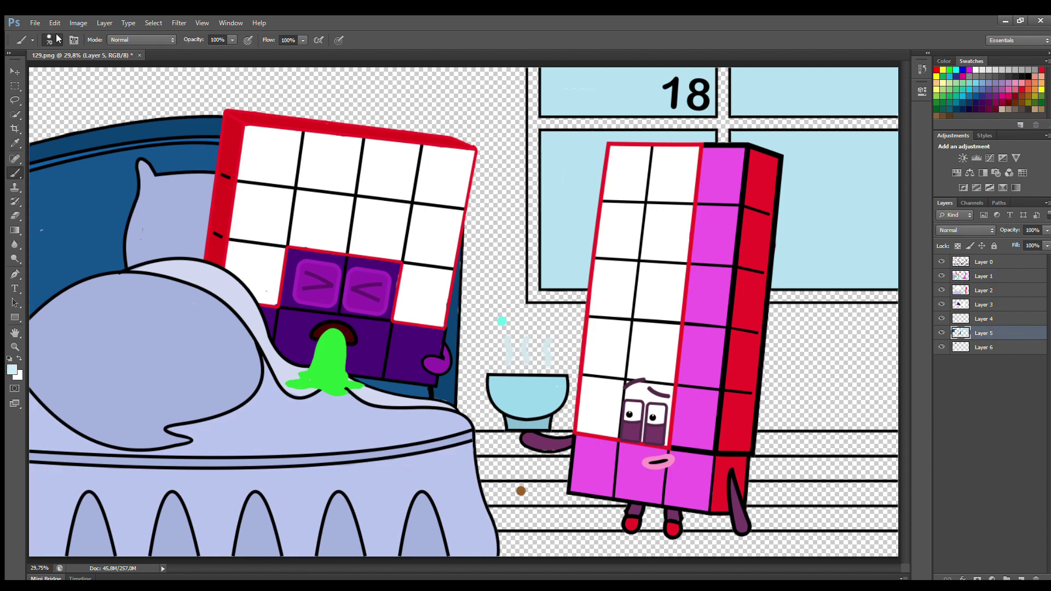
key(bracketright)
key(bracketright)
key(bracketright)
key(bracketright)
drag(810, 160, 871, 200)
drag(790, 207, 866, 245)
drag(571, 219, 622, 240)
drag(791, 68, 843, 93)
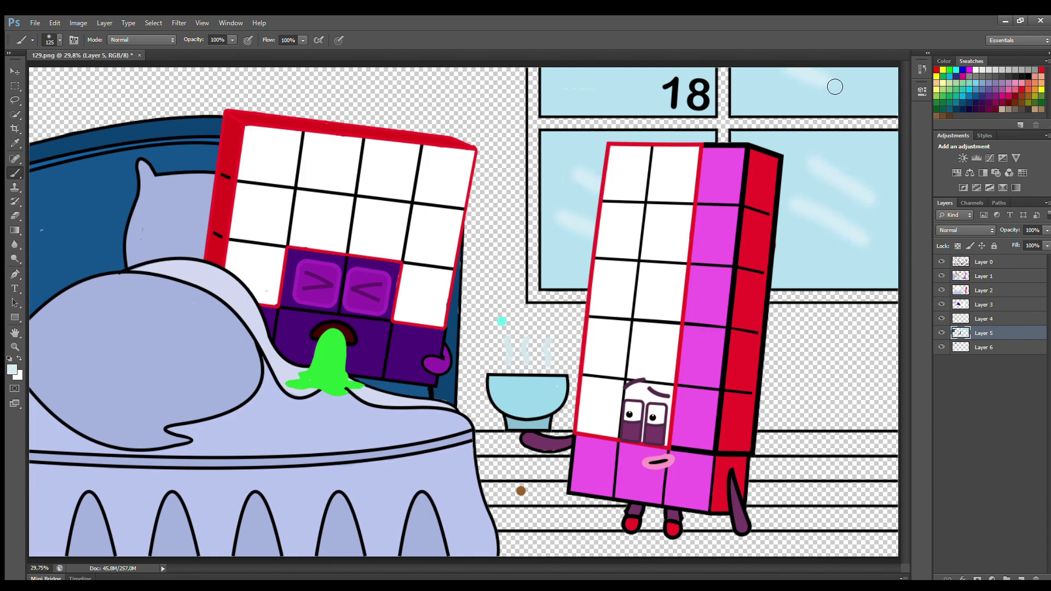
drag(755, 71, 804, 104)
drag(602, 77, 626, 95)
drag(561, 74, 600, 103)
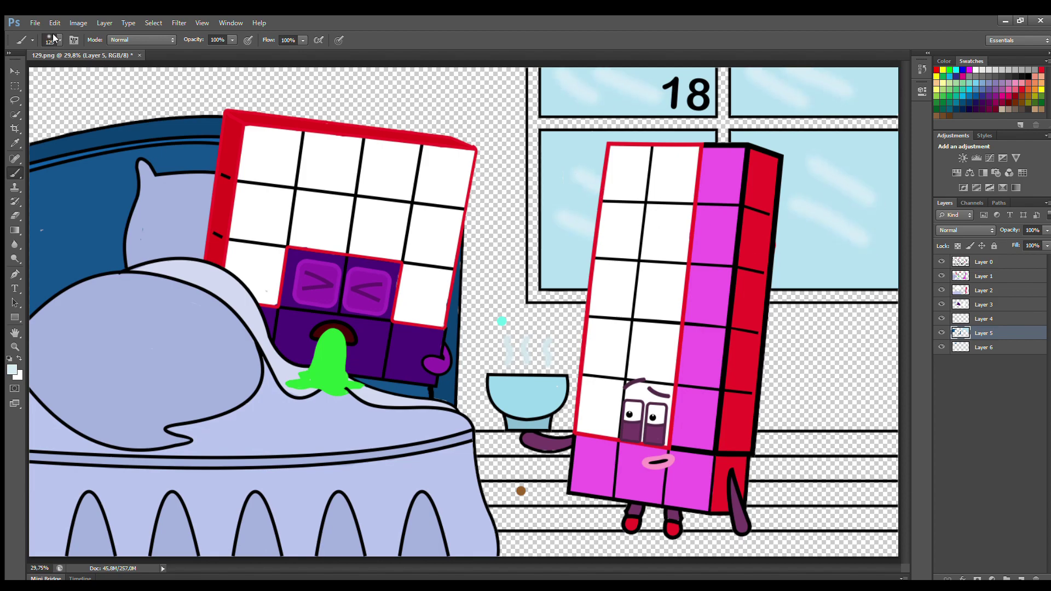
Paint the window frame and its crossbars in light grey on Layer 6.
click(988, 349)
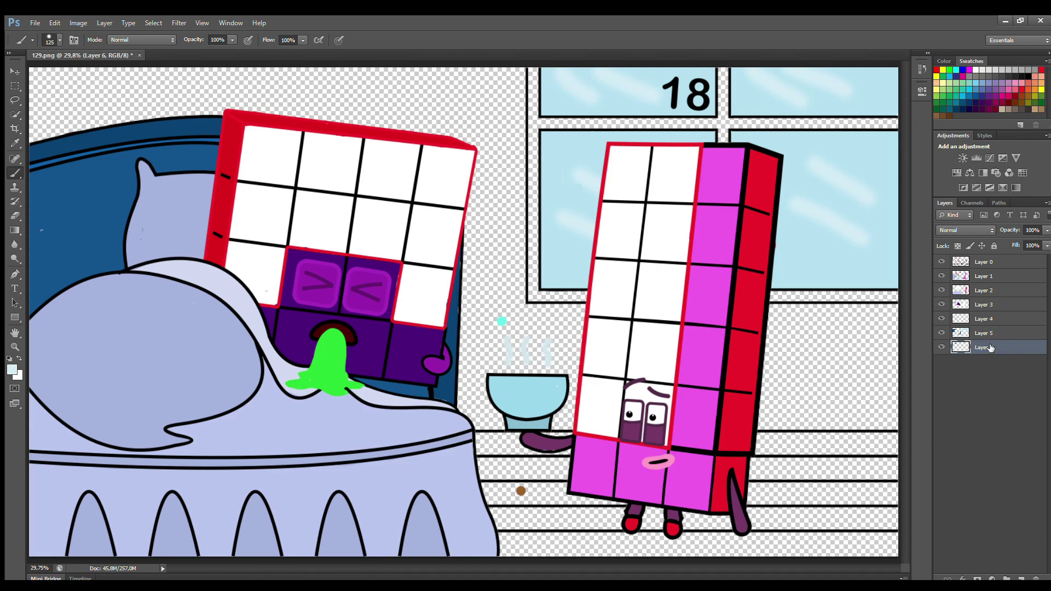
click(1008, 71)
mouse_move(542, 68)
mouse_down()
mouse_move(537, 300)
mouse_move(898, 298)
mouse_up()
mouse_move(723, 144)
mouse_down()
mouse_move(725, 114)
mouse_move(796, 124)
mouse_move(626, 129)
mouse_up()
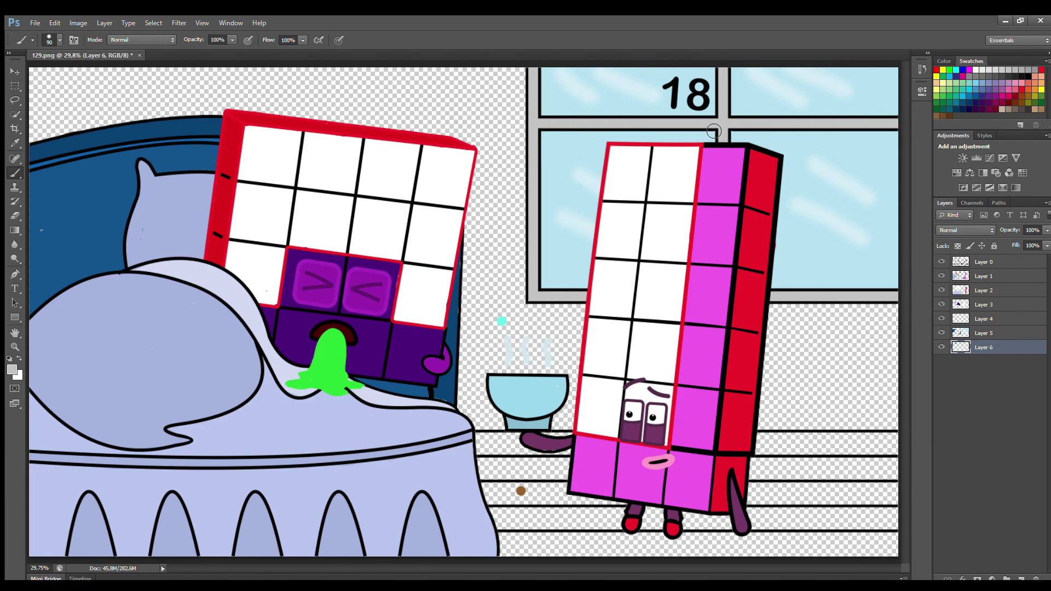
Add a new bottom layer, and paint the floorboards in the sampled brown on Layer 7 with a size 150 brush.
key(ctrl+shift+alt+n)
alt+click(520, 491)
key(bracketright)
key(bracketright)
key(bracketright)
mouse_move(492, 449)
mouse_down()
mouse_move(484, 445)
mouse_move(572, 446)
mouse_up()
mouse_move(766, 444)
mouse_down()
mouse_move(900, 449)
mouse_move(889, 460)
mouse_move(559, 491)
mouse_move(876, 517)
mouse_move(887, 534)
mouse_move(652, 537)
mouse_move(587, 553)
mouse_move(561, 531)
mouse_up()
key(ctrl+z)
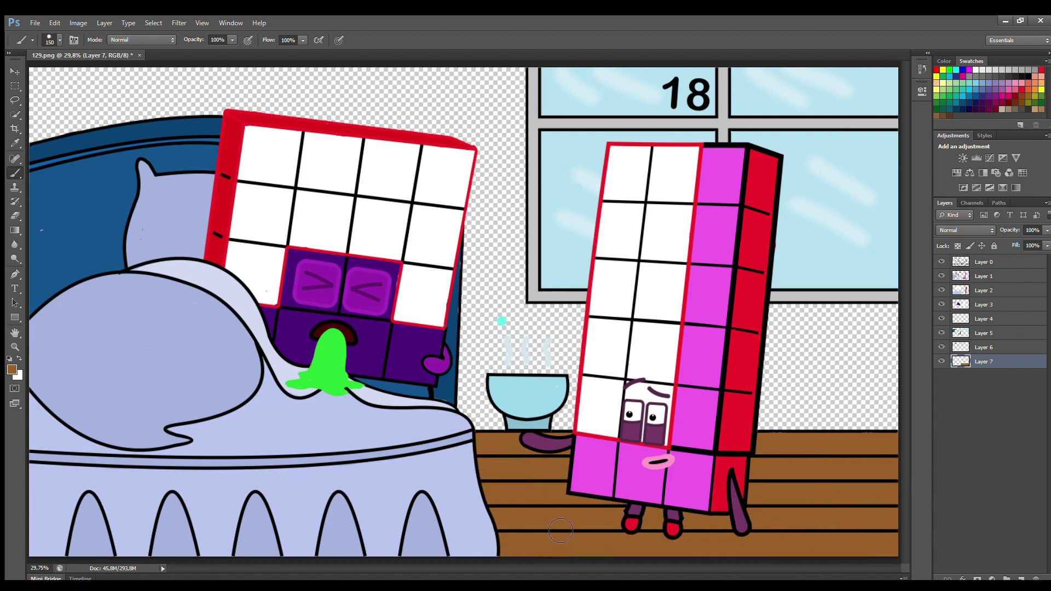
Add a new bottom layer, paint the wall yellow on Layer 8, and erase the cyan guide dot above the bowl on Layer 0.
click(1021, 577)
key(i)
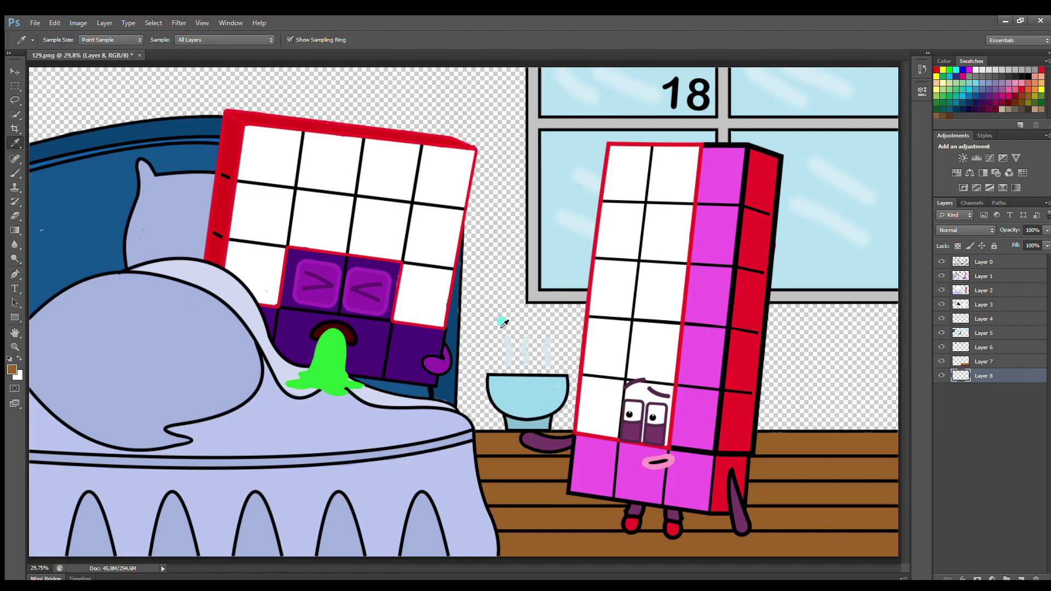
drag(75, 316, 378, 272)
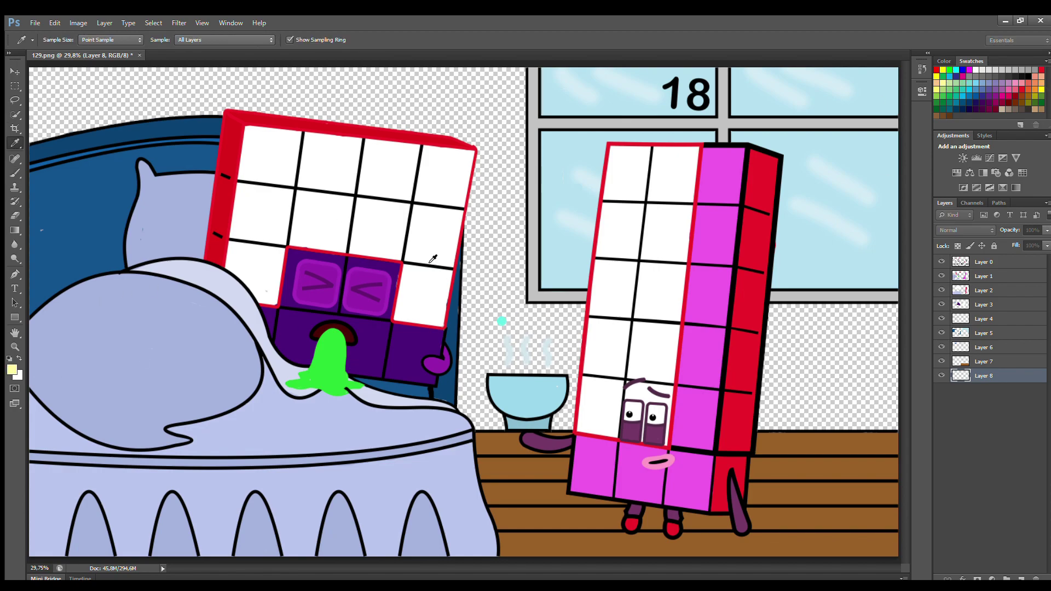
drag(548, 208, 690, 195)
key(b)
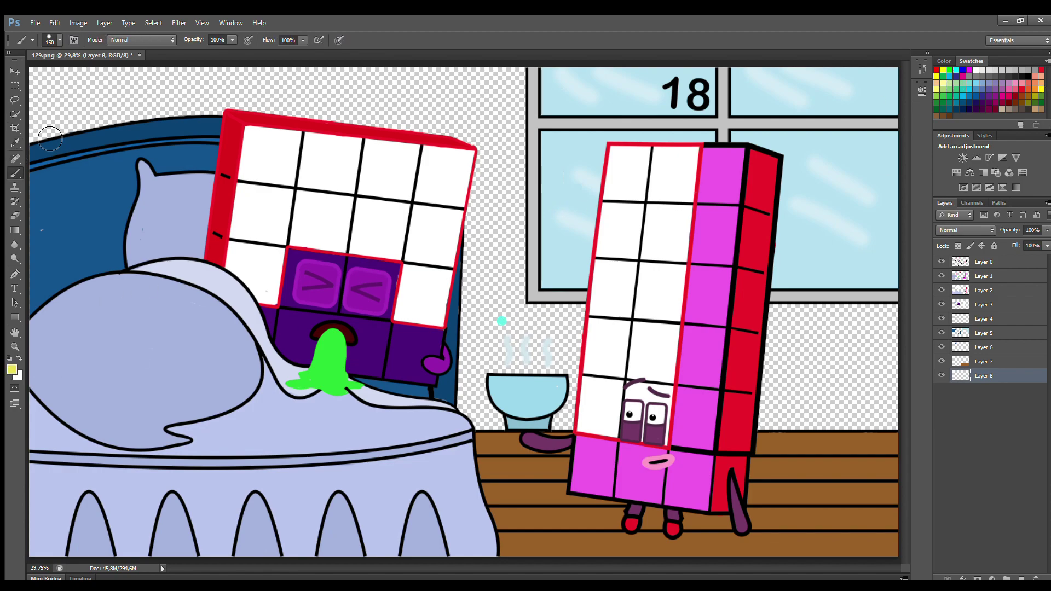
mouse_move(38, 79)
mouse_down()
mouse_move(346, 103)
mouse_move(426, 120)
mouse_move(492, 164)
mouse_move(554, 229)
mouse_move(506, 306)
mouse_move(649, 341)
mouse_move(721, 385)
mouse_move(897, 386)
mouse_move(487, 399)
mouse_move(858, 368)
mouse_move(636, 436)
mouse_up()
click(979, 262)
key(e)
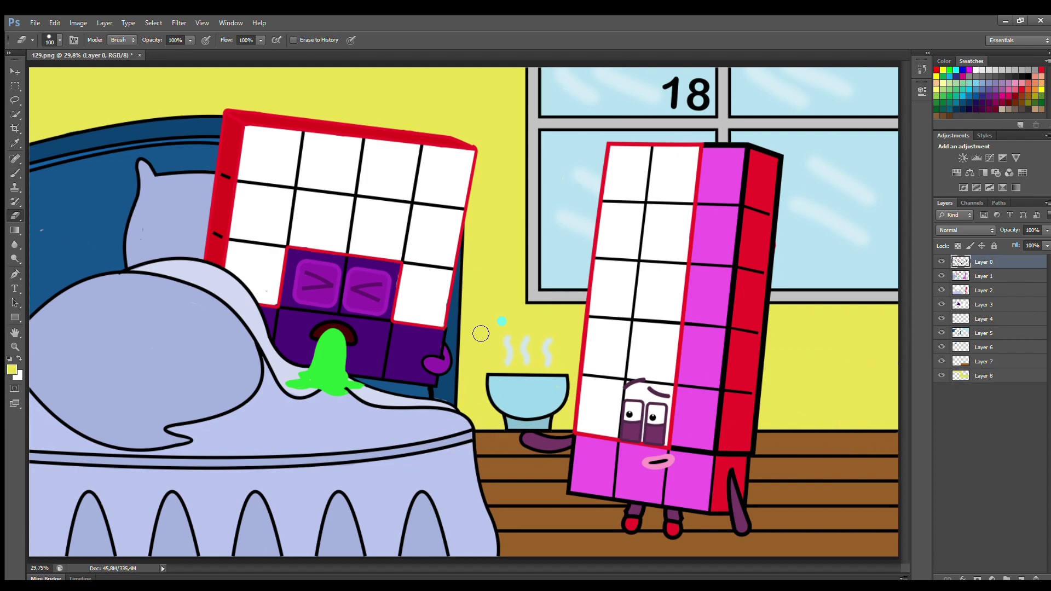
Paint a soft darker brown shadow on the floor under the standing character on Layer 7 with a size 200 brush.
click(983, 361)
click(15, 144)
click(488, 523)
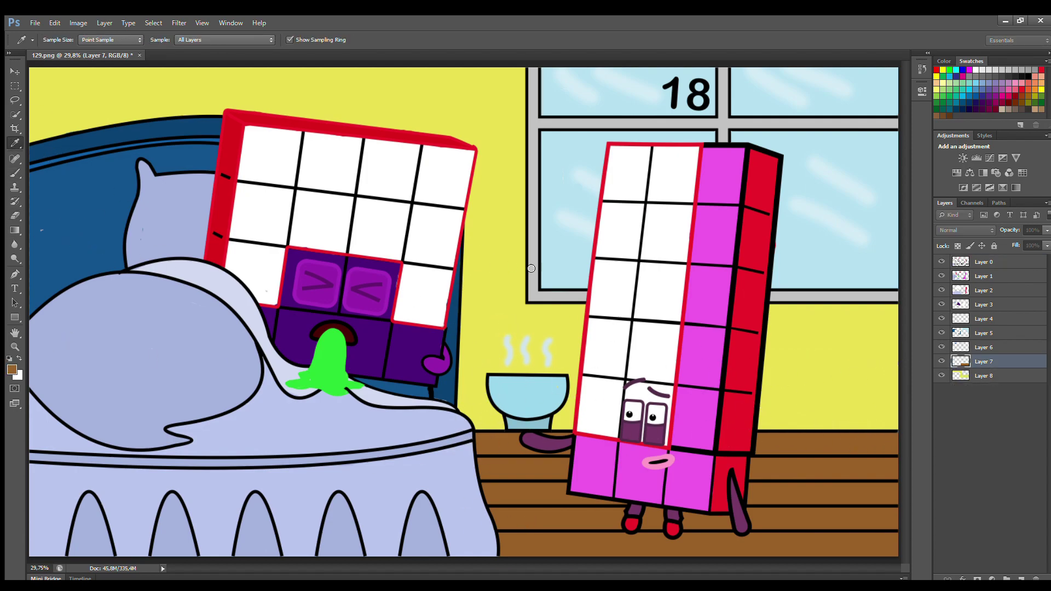
key(b)
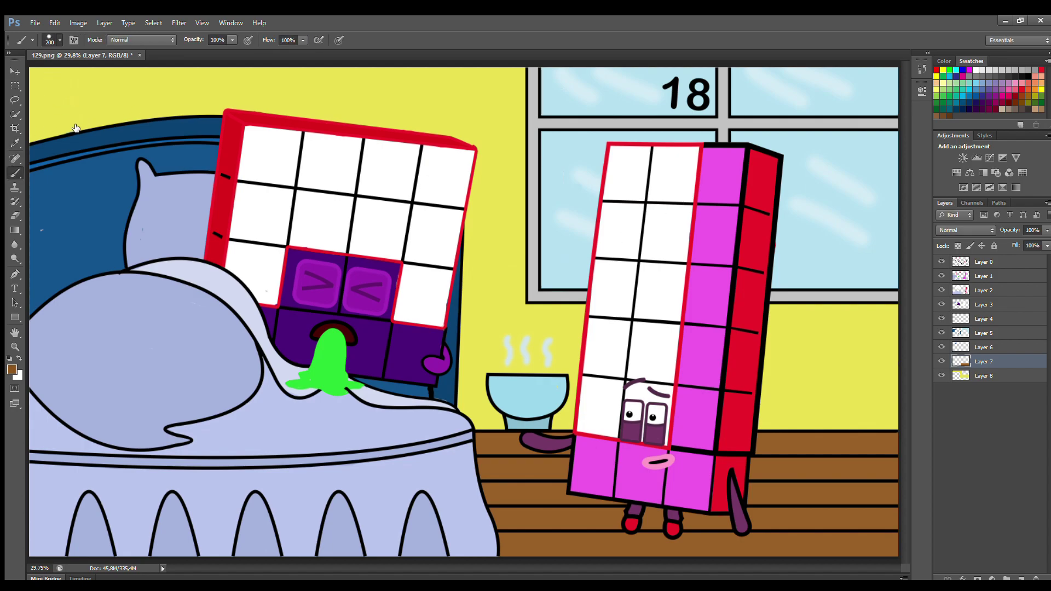
mouse_move(674, 527)
mouse_down()
mouse_move(618, 547)
mouse_move(710, 549)
mouse_move(605, 538)
mouse_up()
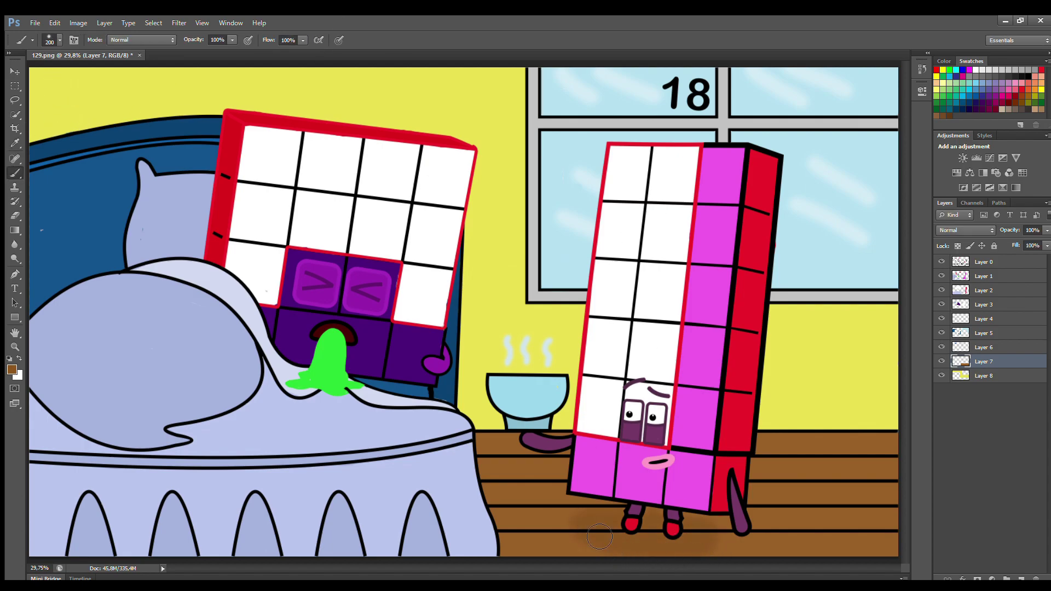